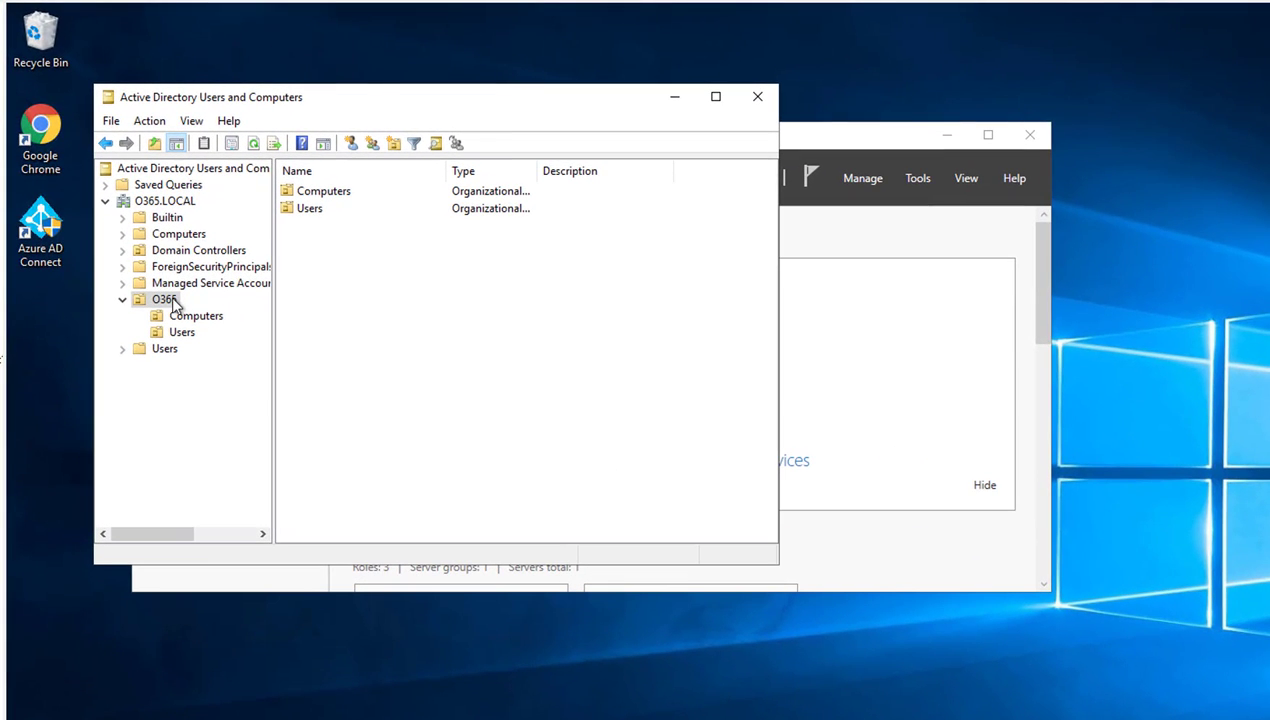
Open O365 > Users and expand the New submenu from its right-click menu.
left_click(166, 300)
left_click(182, 333)
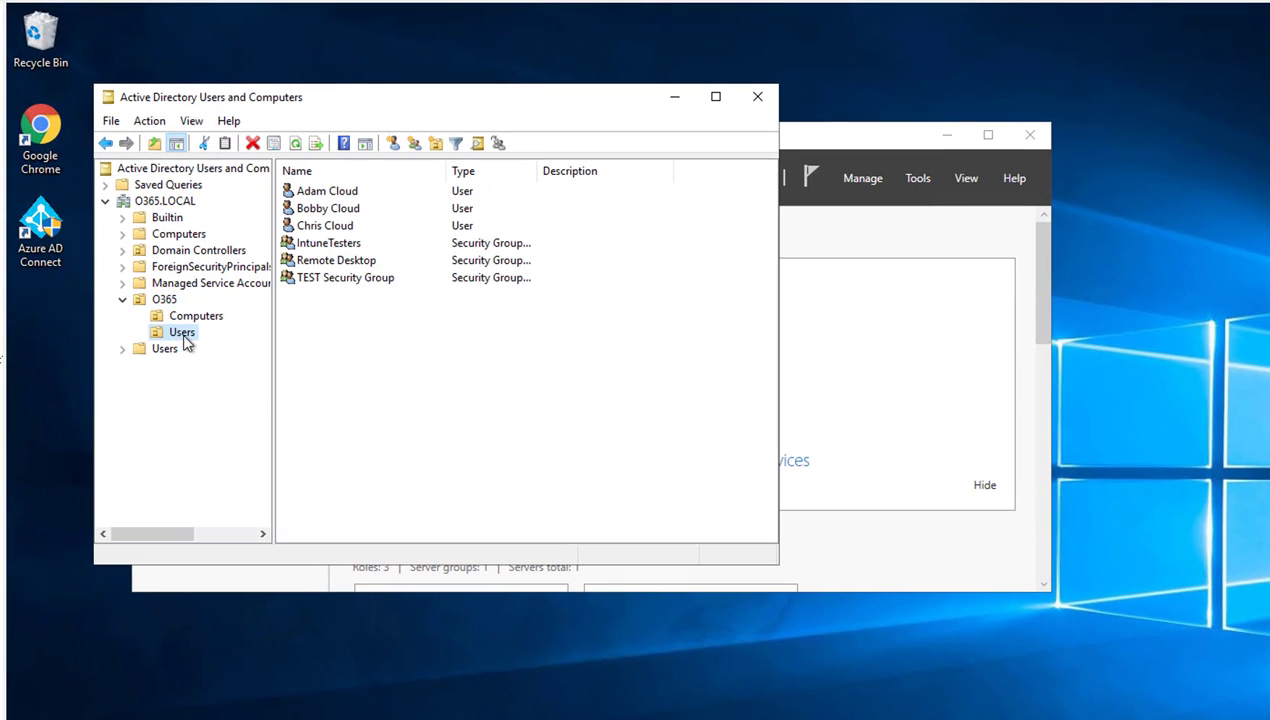
right_click(184, 342)
mouse_move(255, 414)
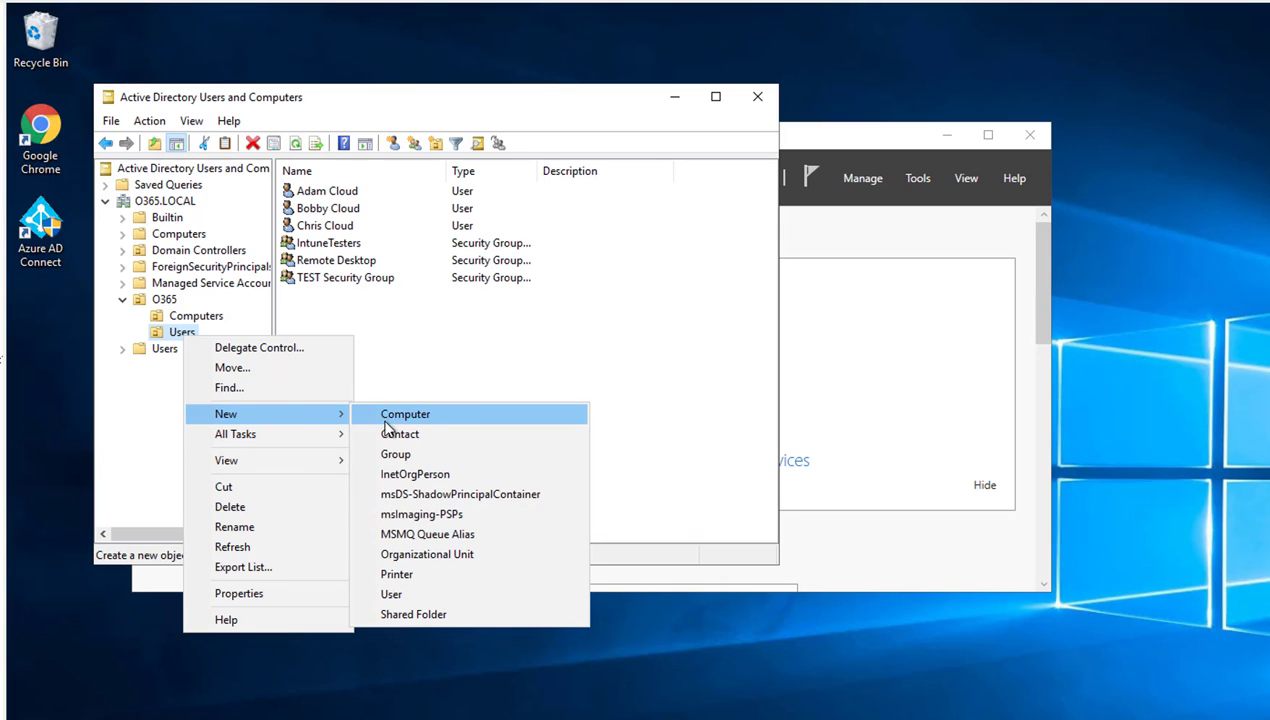
Create a new group named 'SCCM Admins', keeping the Global scope and Security type.
left_click(400, 455)
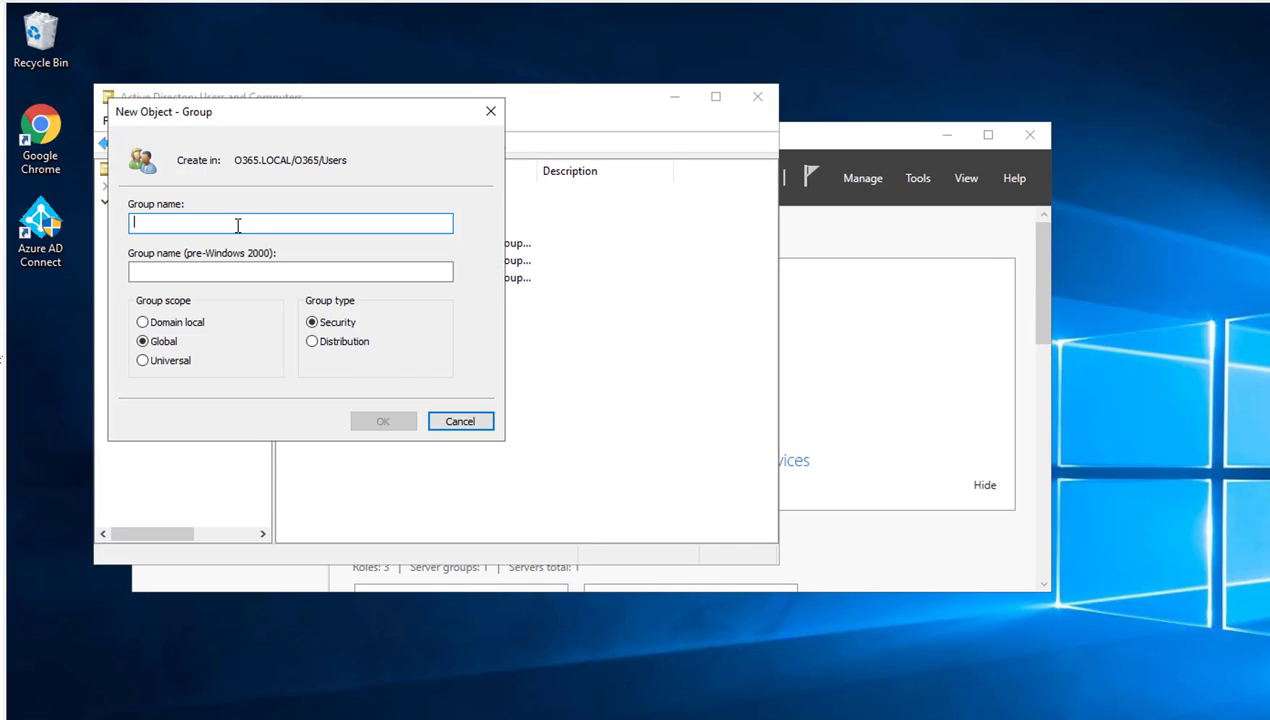
type("S")
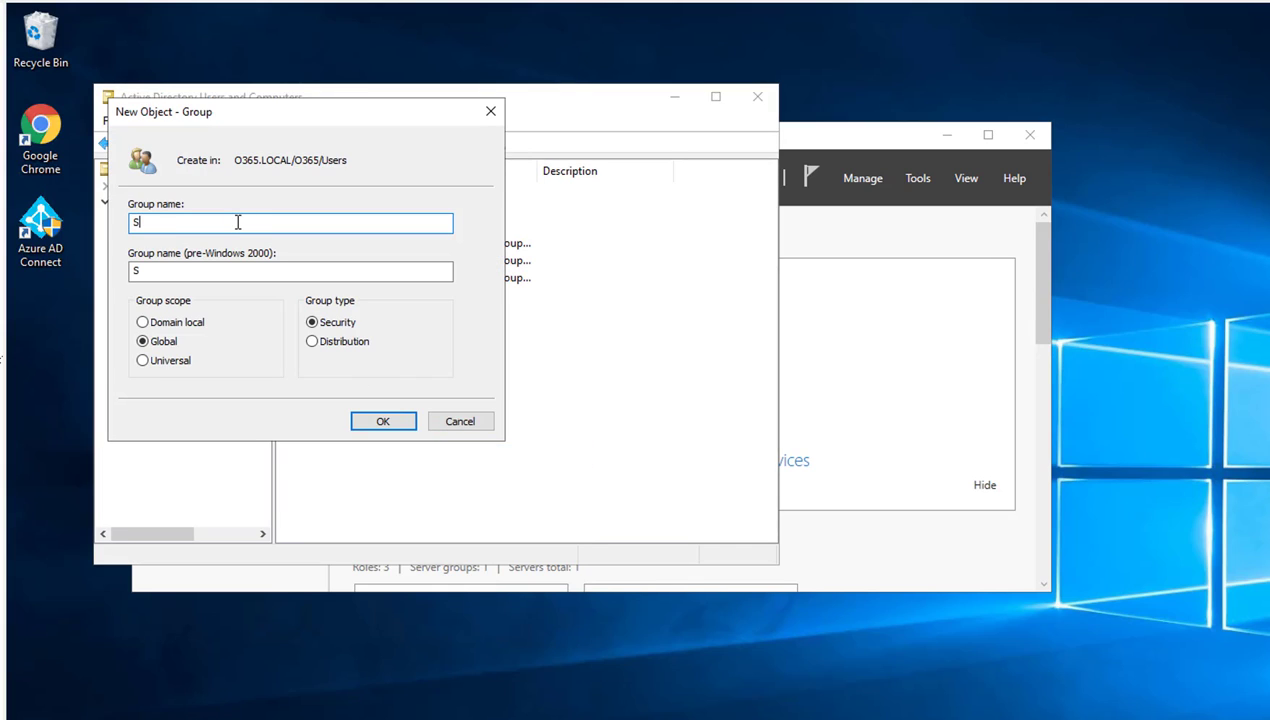
type("CCM Admins")
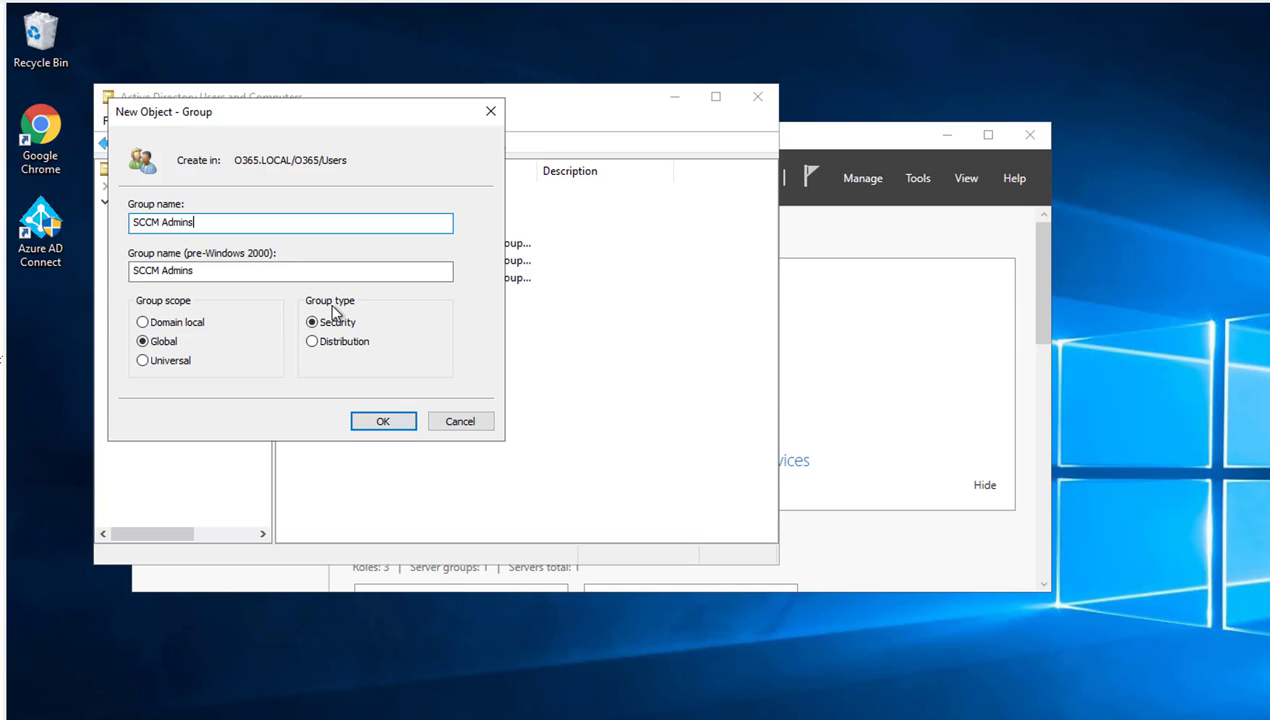
left_click(383, 424)
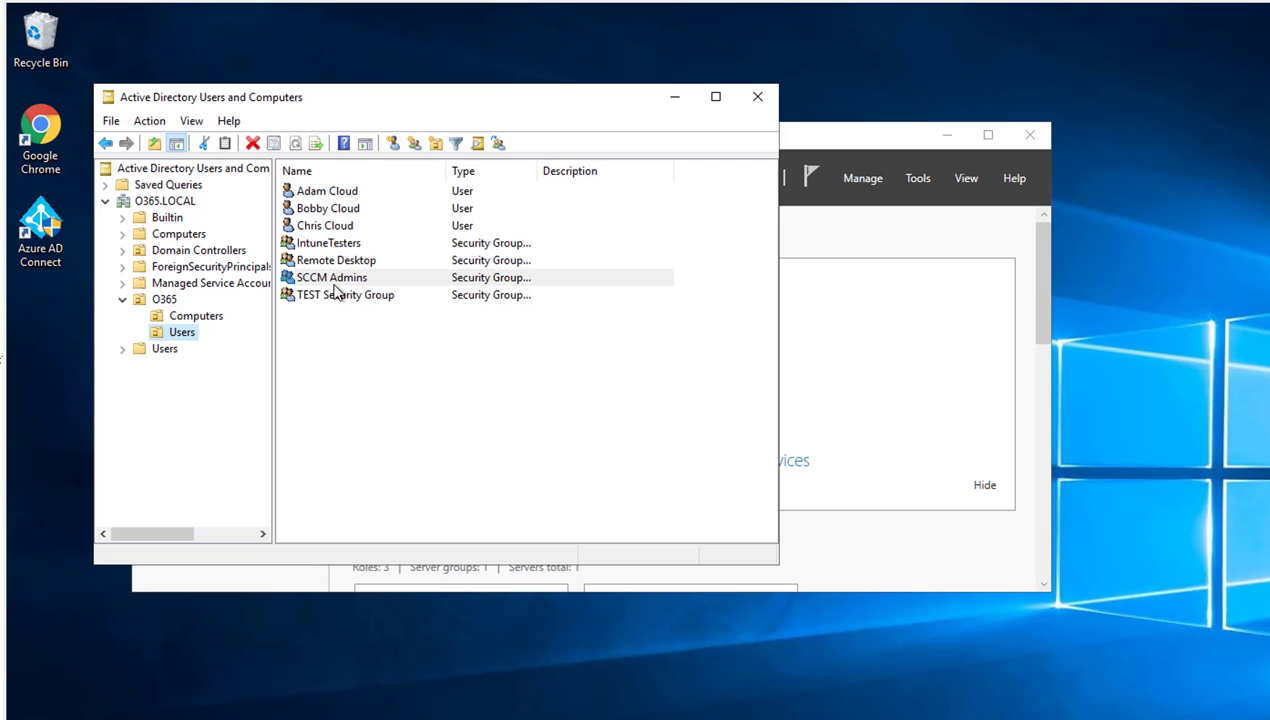
Add the domain user account to SCCM Admins through the group's Members tab, then save and close.
left_click(334, 280)
right_click(335, 284)
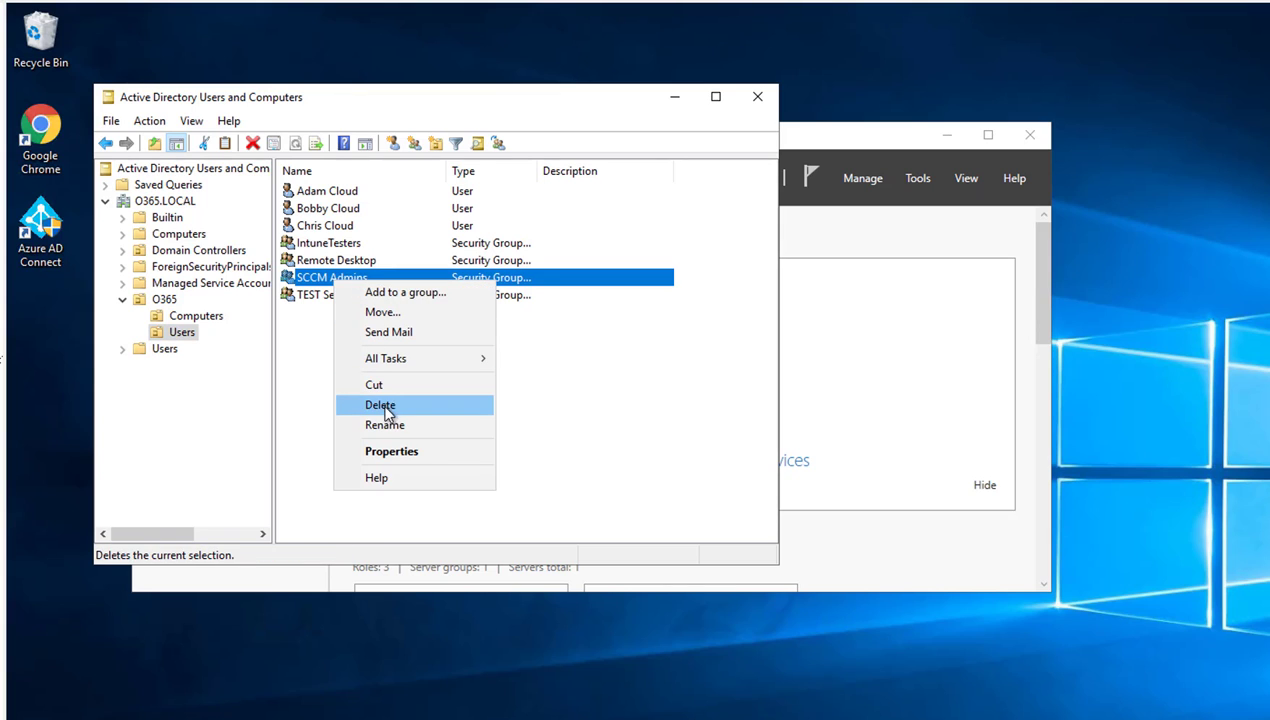
left_click(394, 451)
left_click(333, 163)
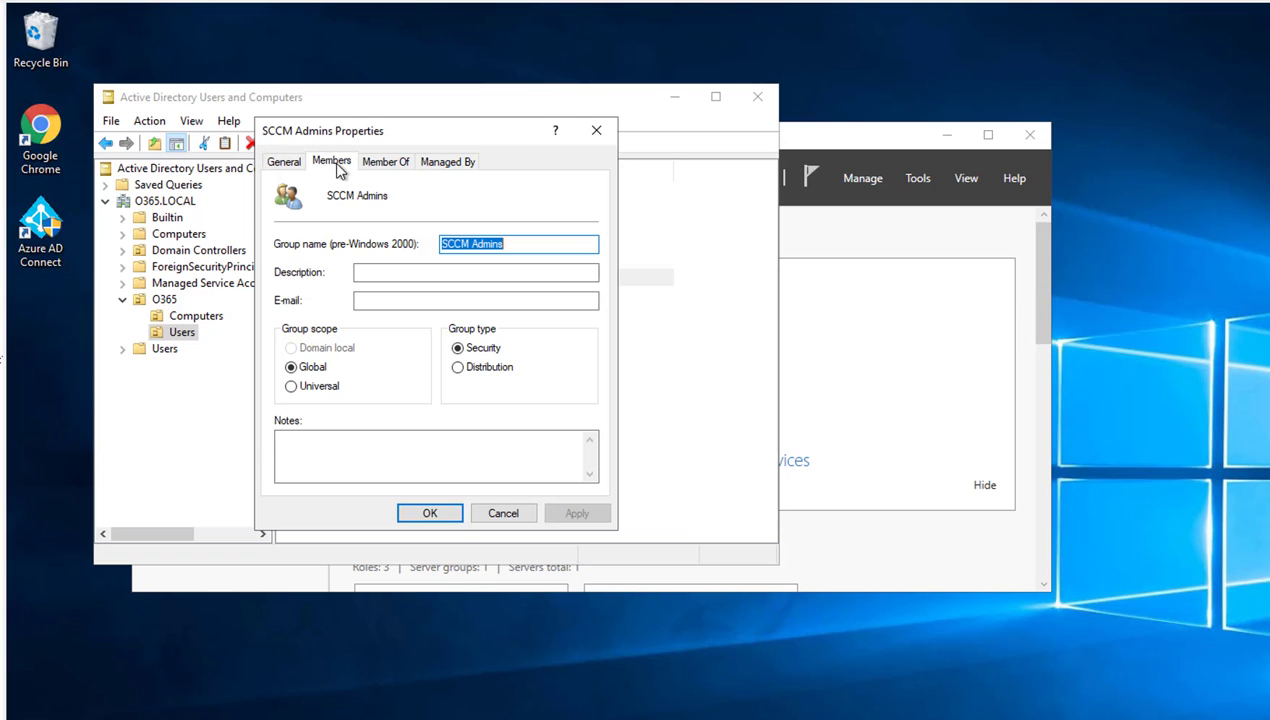
left_click(297, 459)
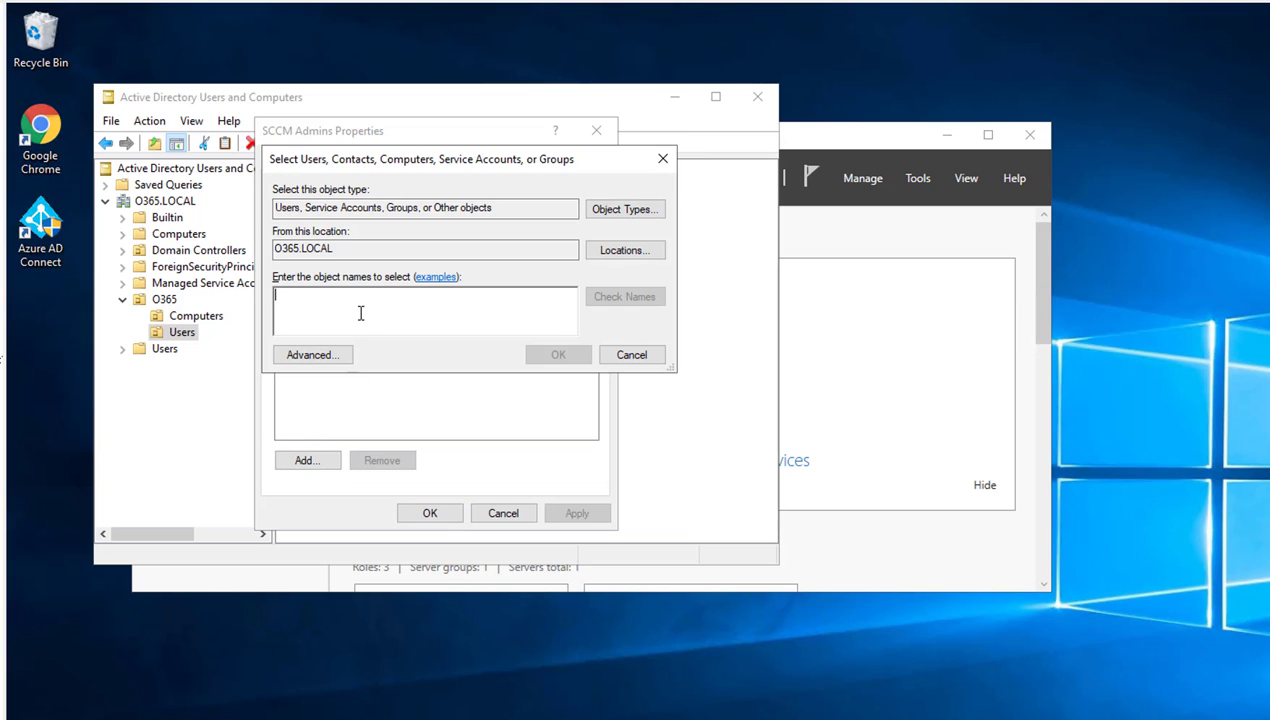
type("cars")
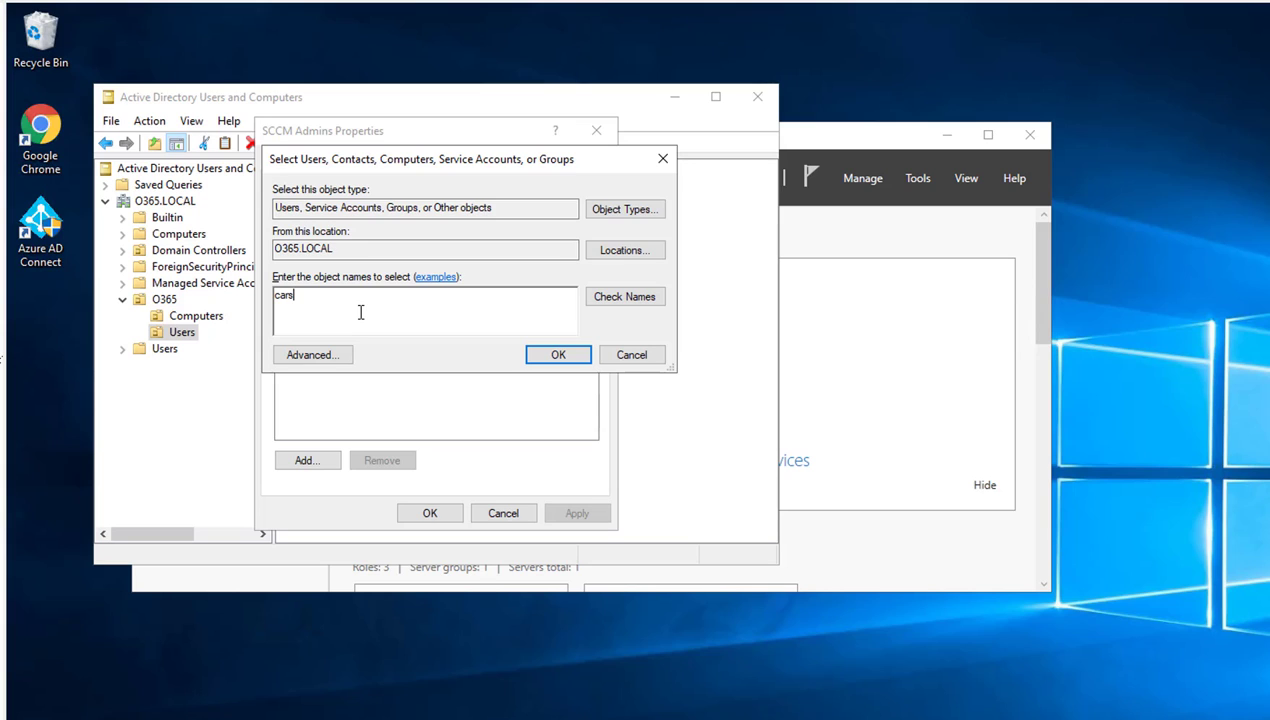
type("on")
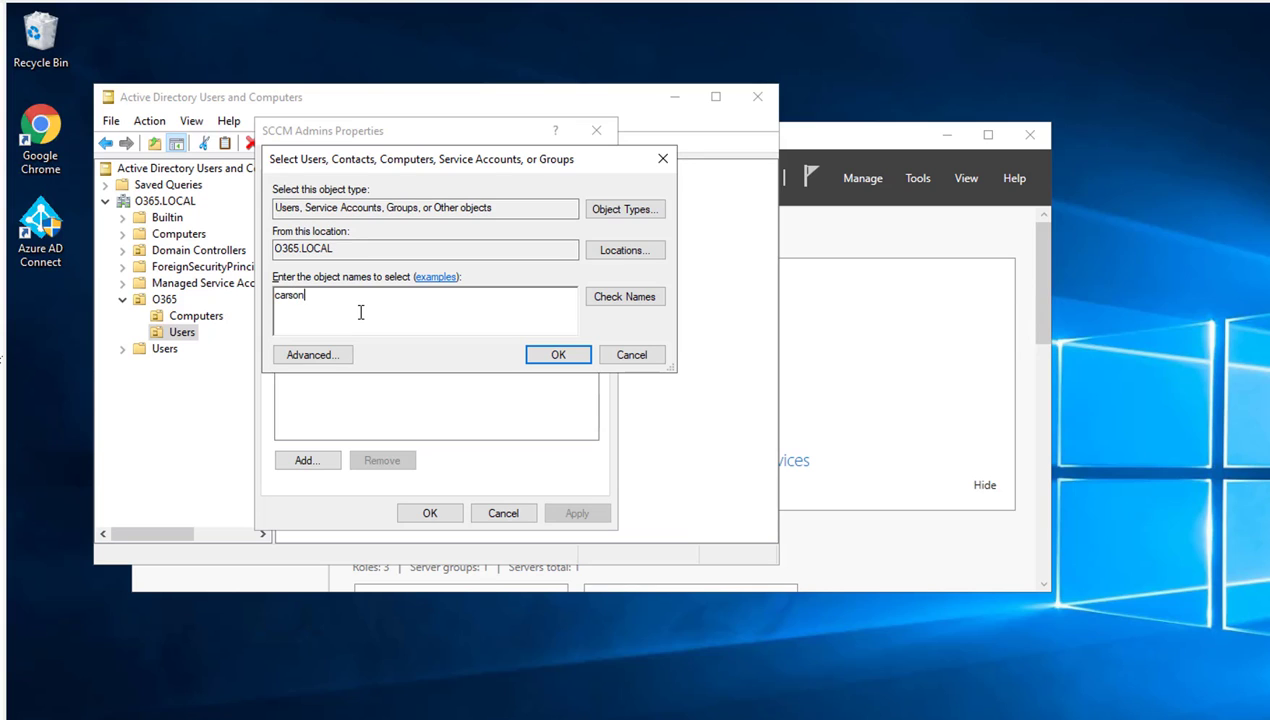
left_click(640, 297)
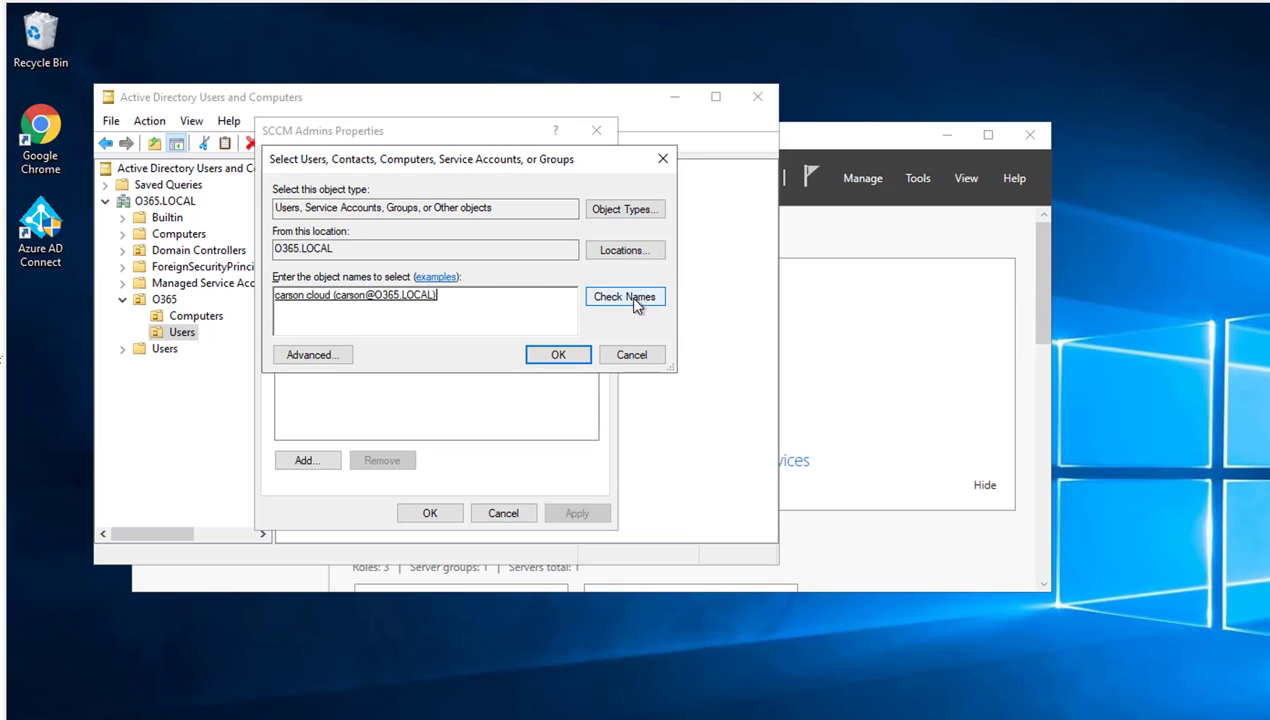
left_click(560, 360)
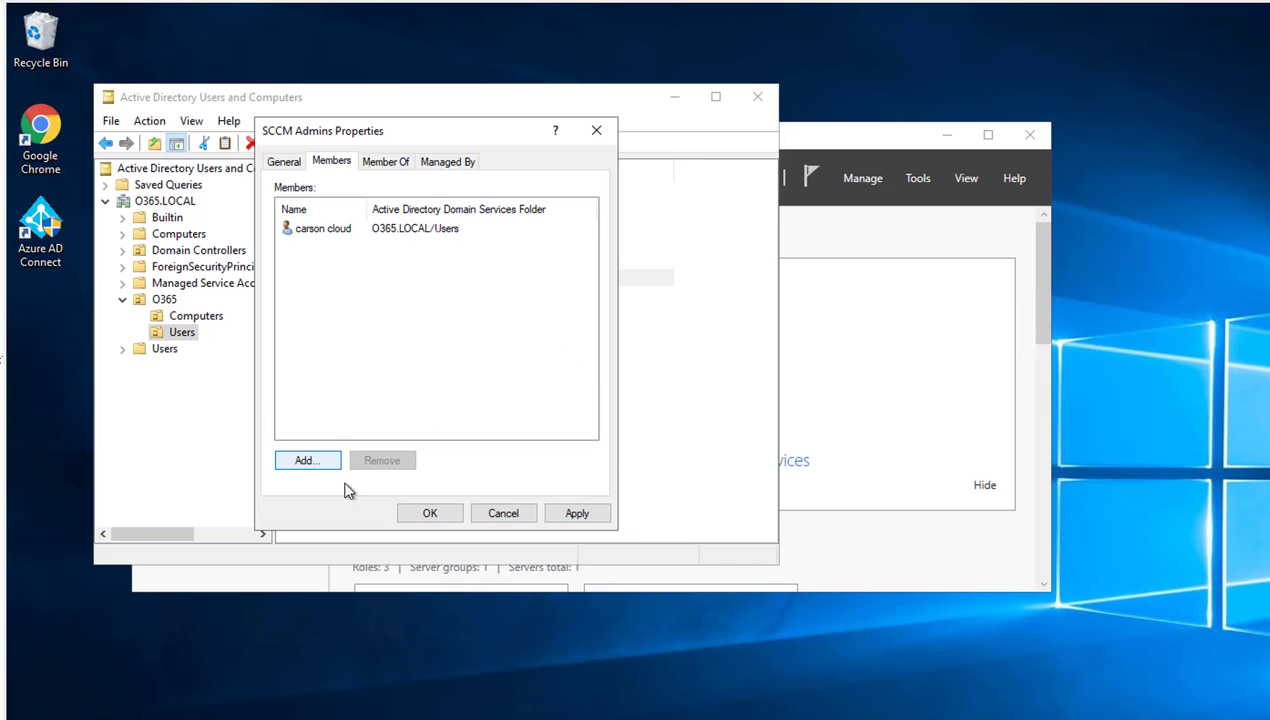
left_click(430, 521)
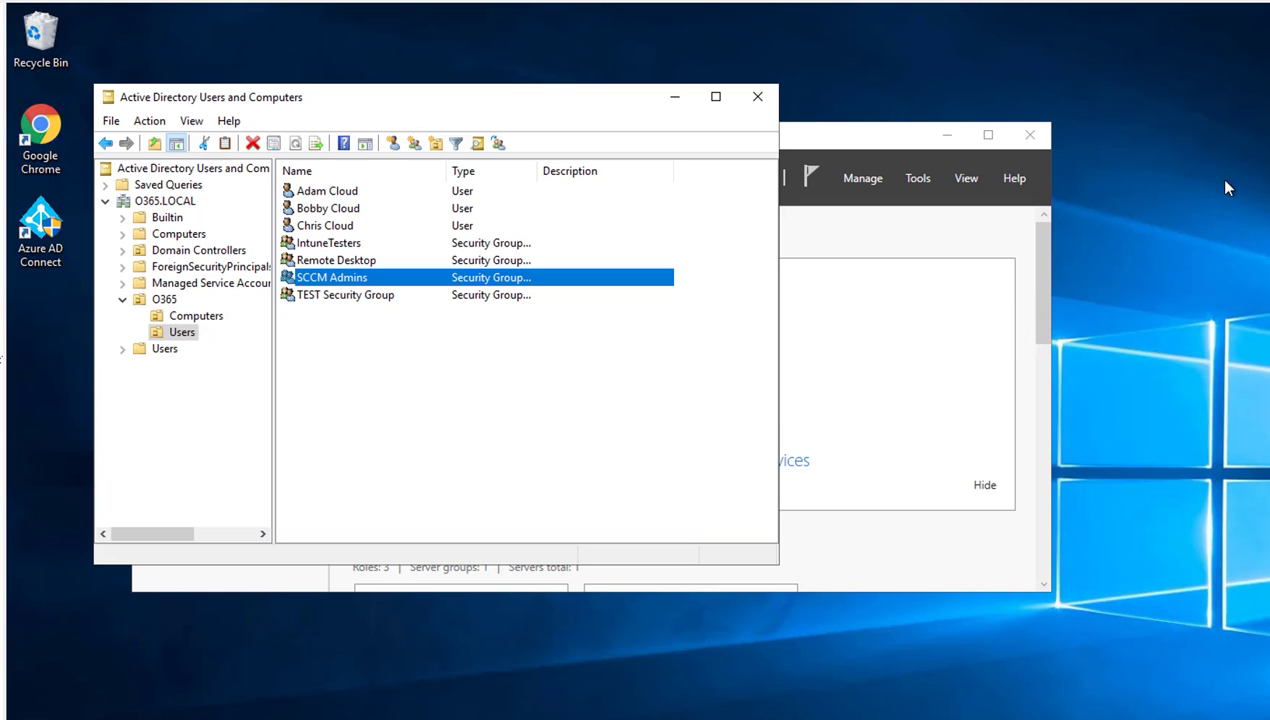
Launch Group Policy Management from Server Manager's Tools menu.
left_click(952, 271)
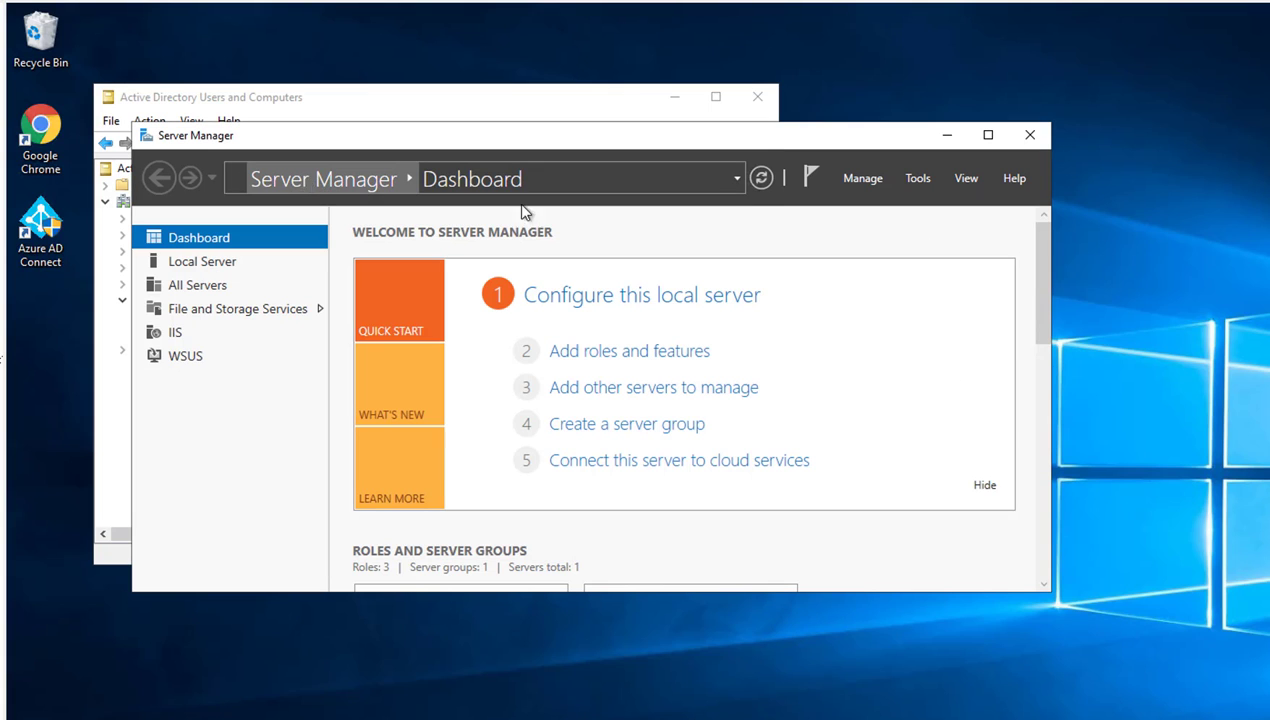
left_click(922, 182)
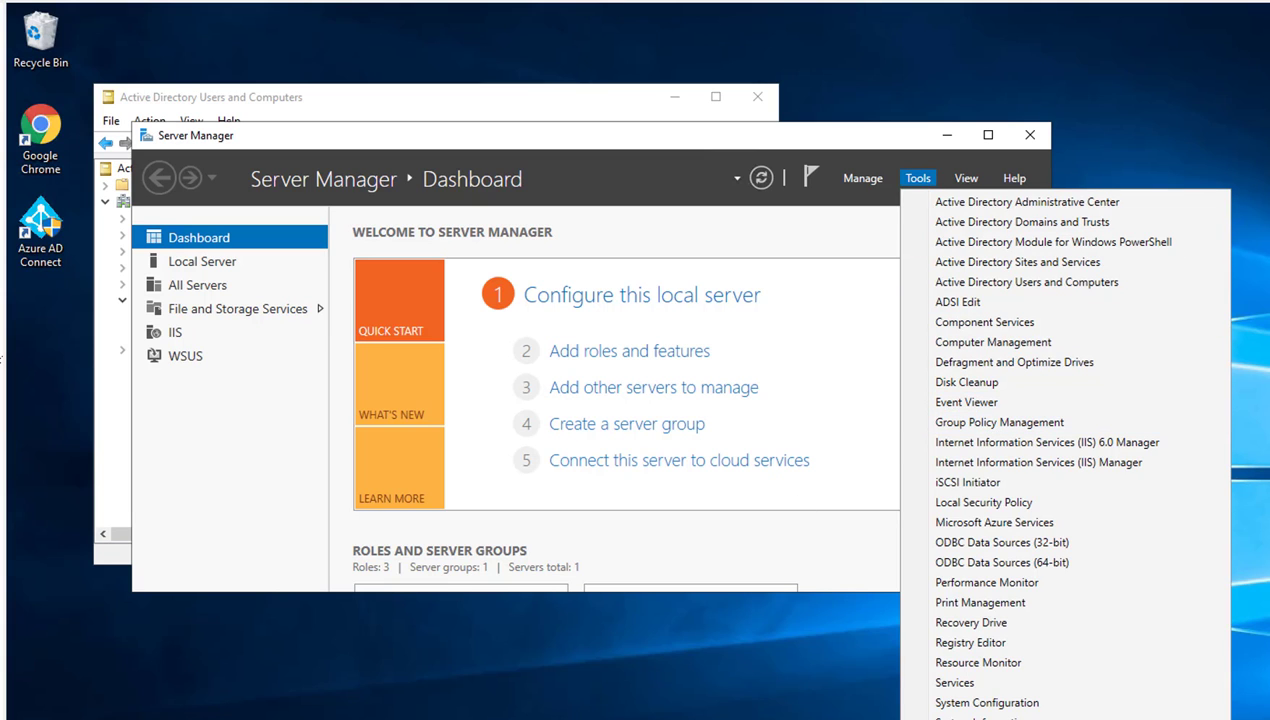
left_click(999, 422)
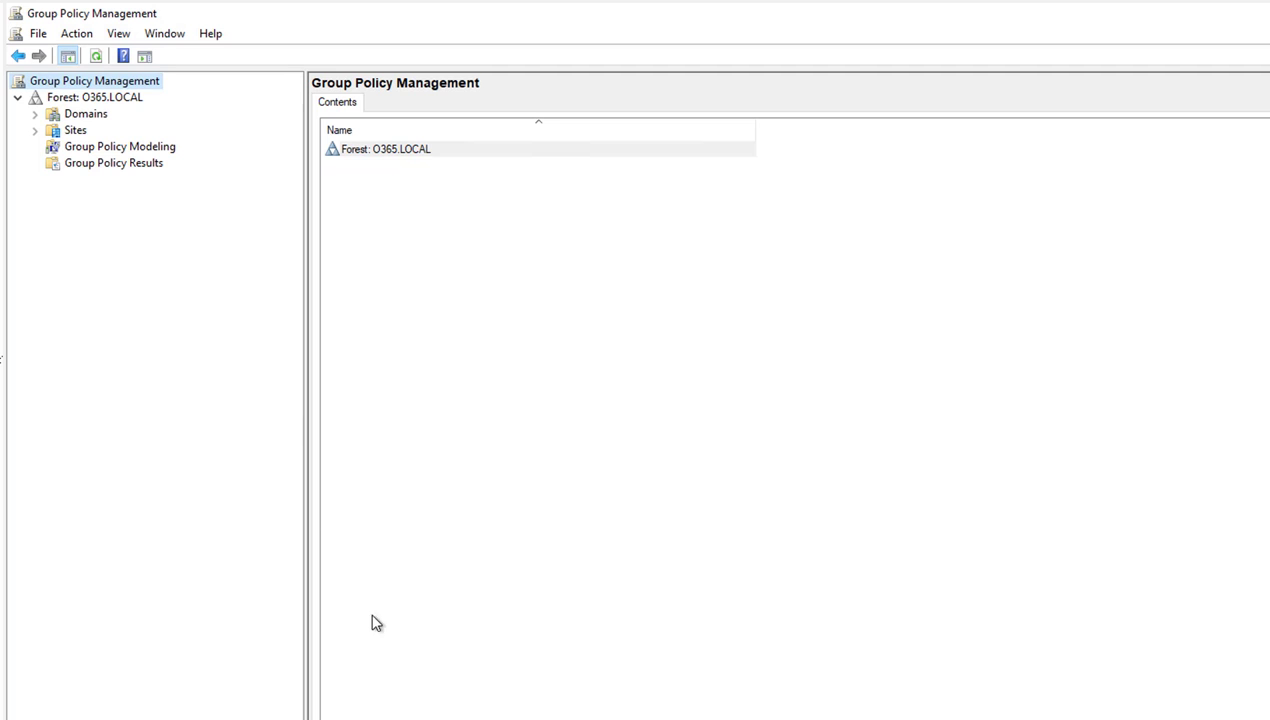
Expand Forest > Domains > O365.LOCAL and bring up actions for Group Policy Objects.
left_click(92, 104)
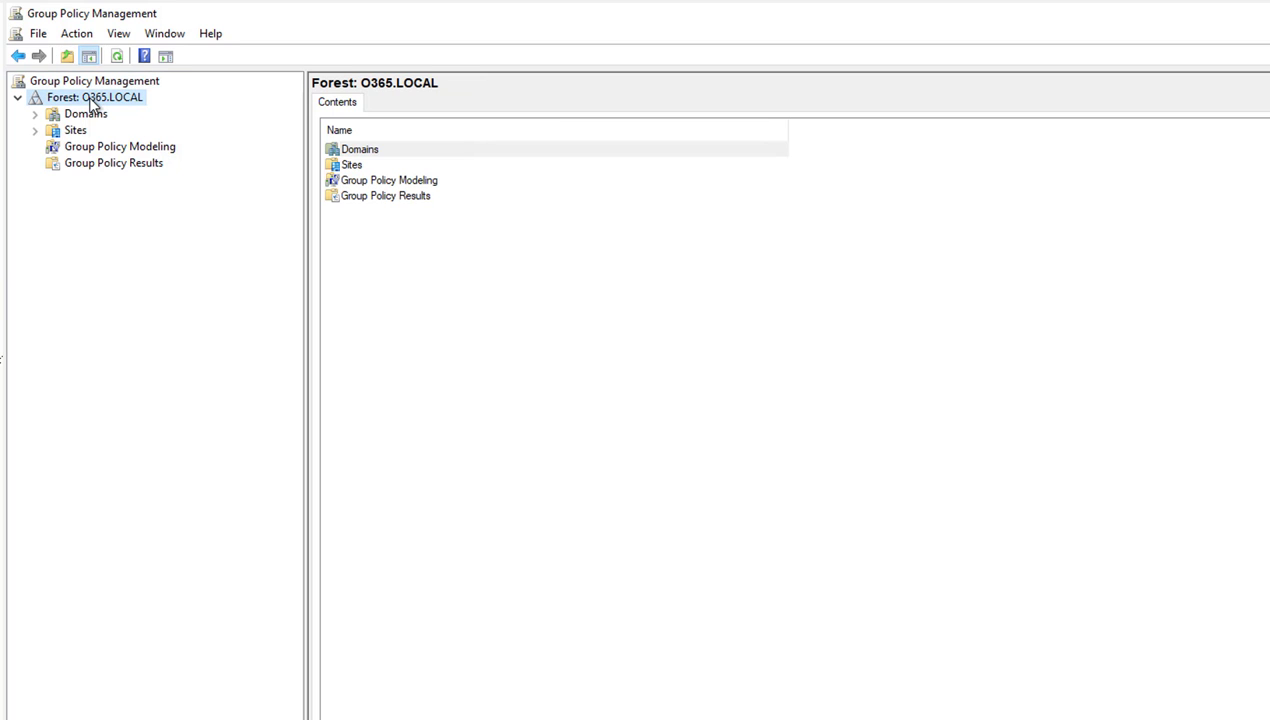
left_click(40, 114)
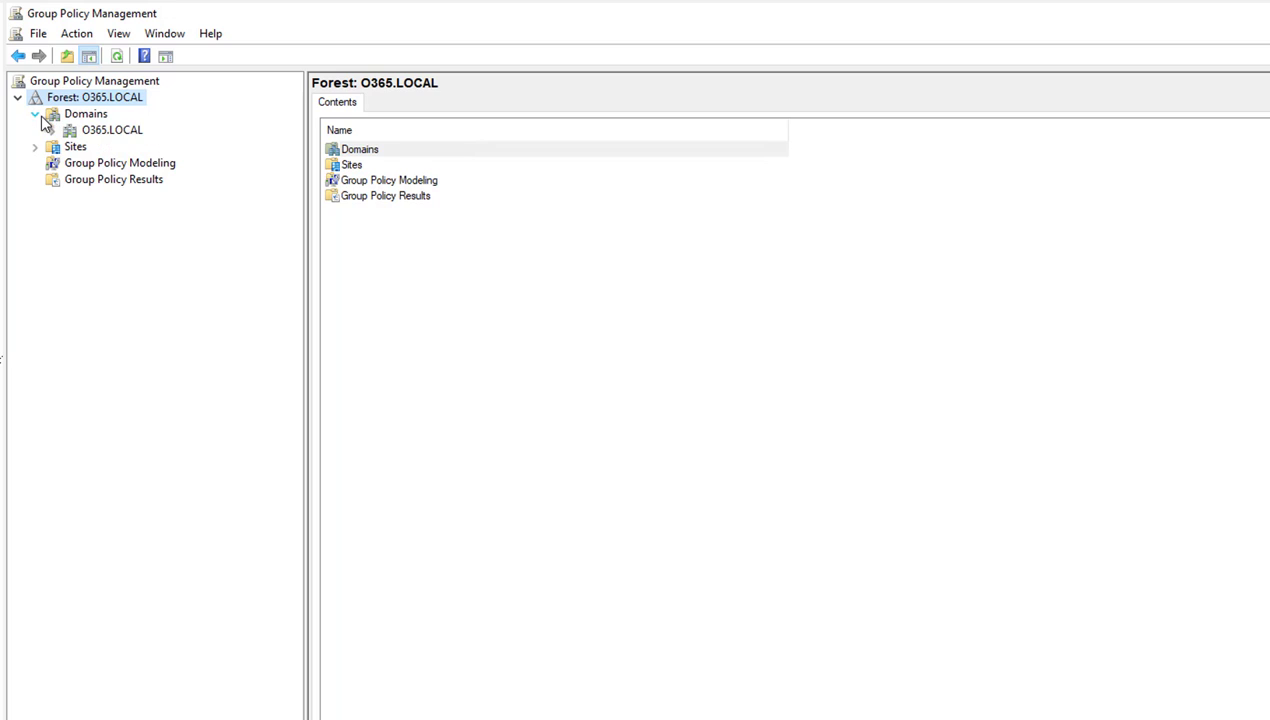
left_click(91, 134)
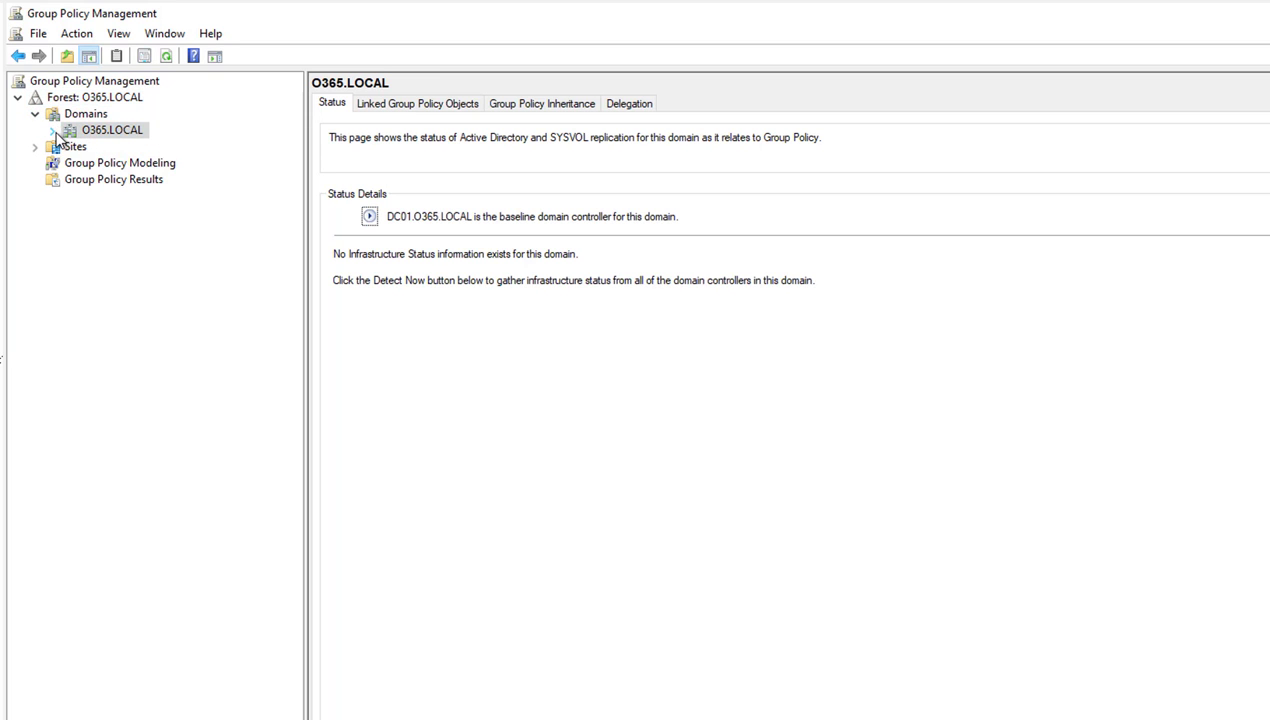
left_click(53, 131)
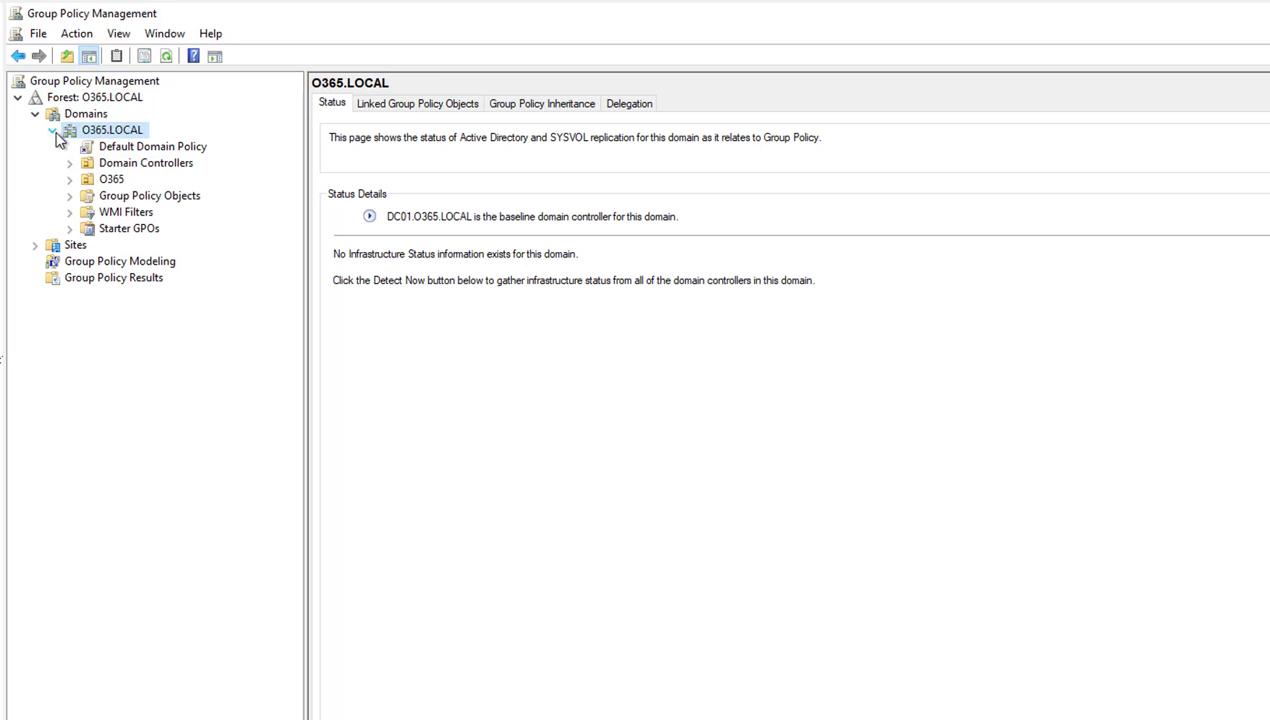
left_click(117, 199)
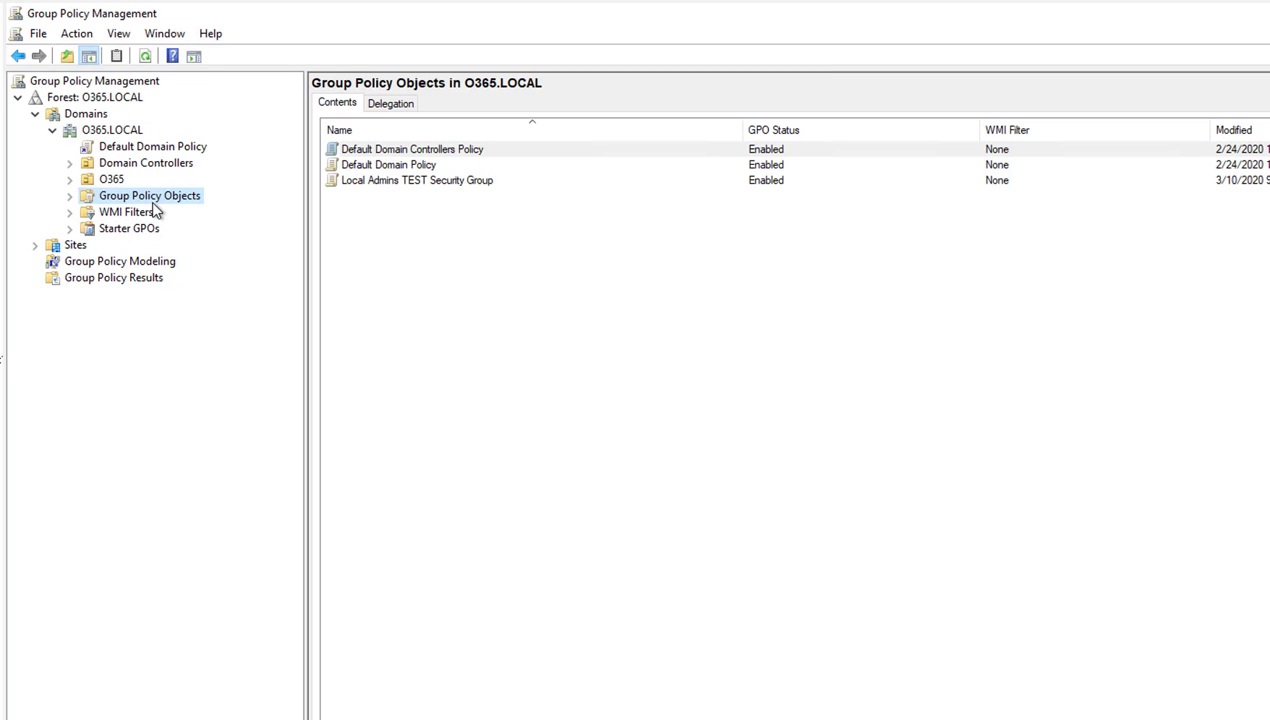
right_click(155, 199)
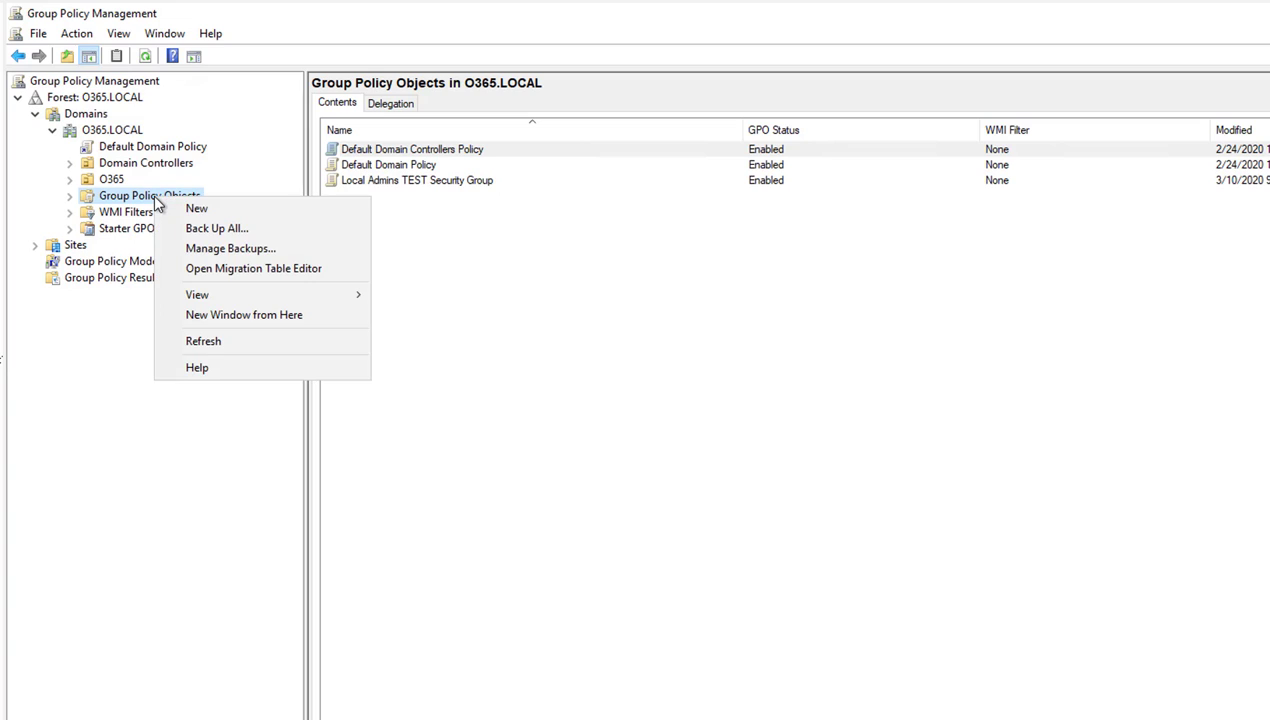
Create a new GPO named 'SCCM Admins - Local Admins' with the starter GPO left as (none).
left_click(196, 210)
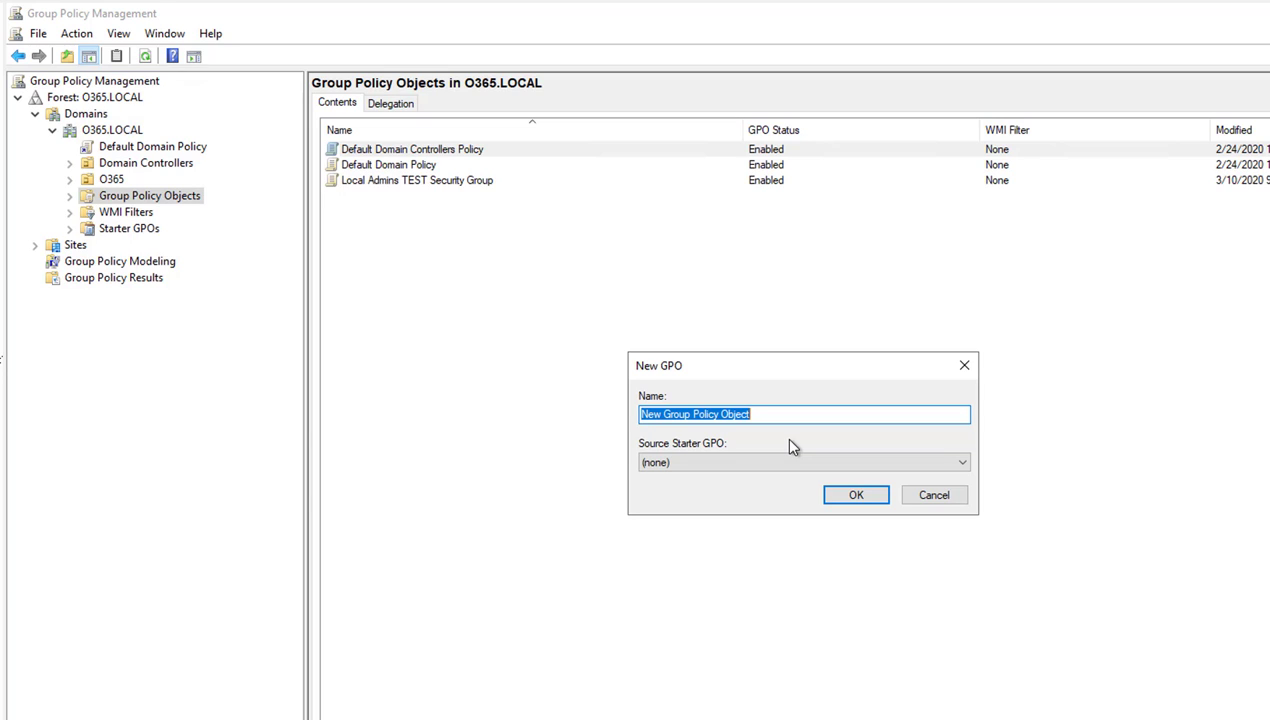
type("SCCM A")
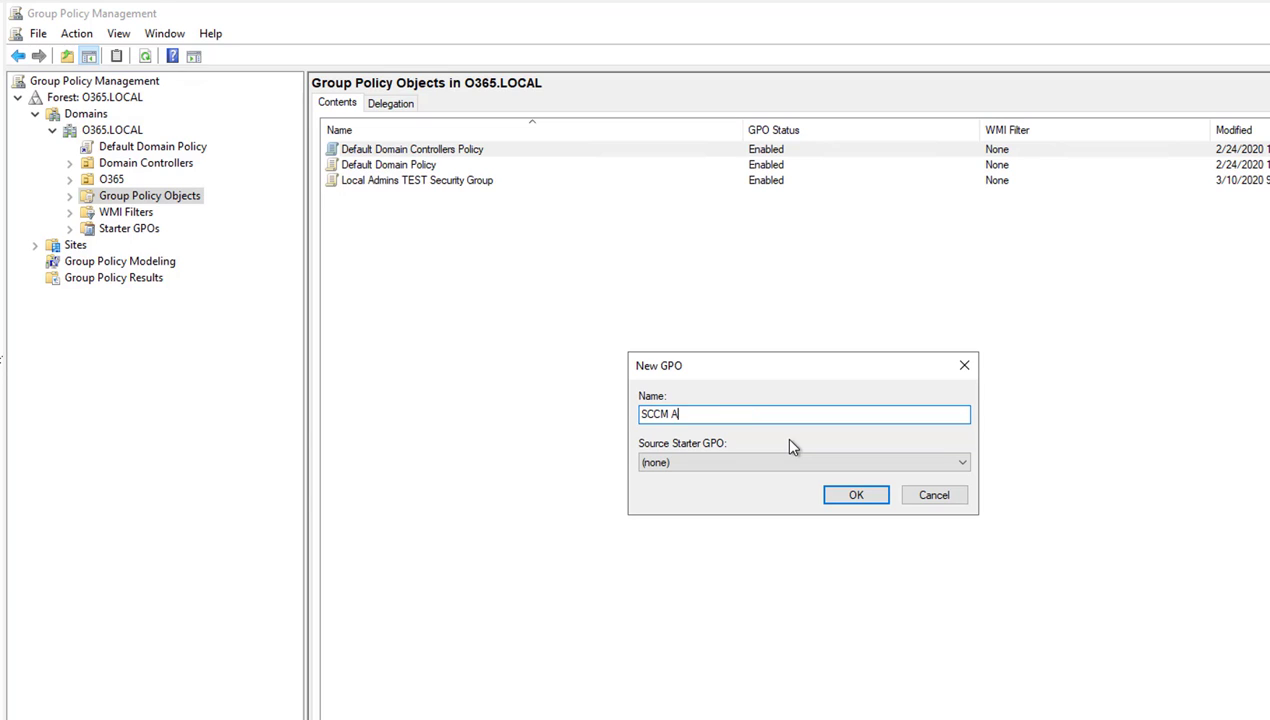
type("dmins - Local Admin")
type("s")
left_click(735, 459)
left_click(743, 472)
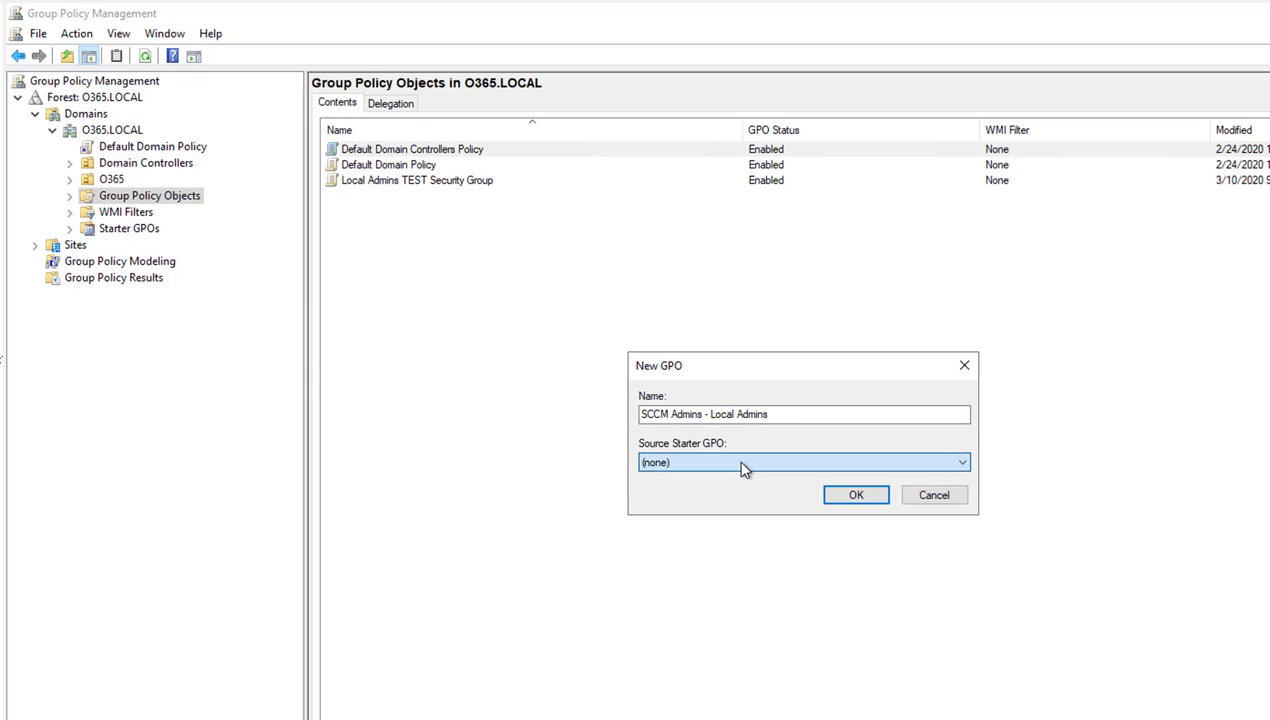
left_click(845, 497)
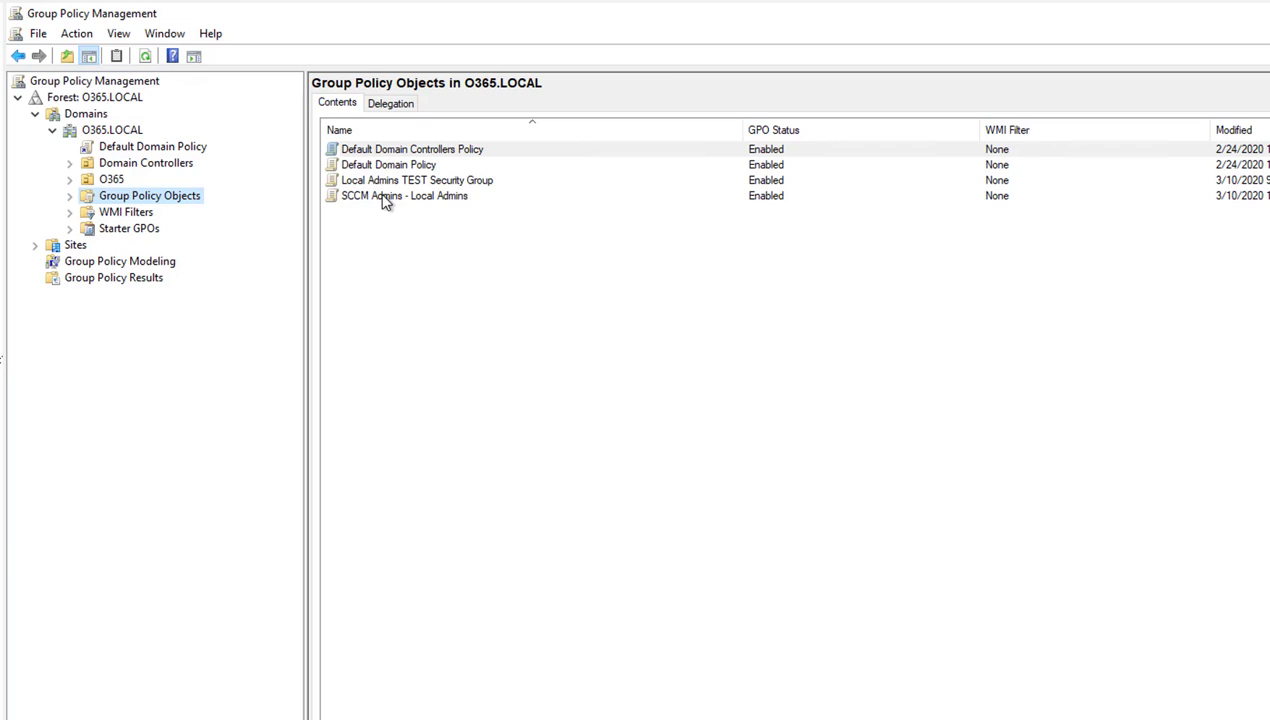
Open the 'SCCM Admins - Local Admins' GPO in the editor.
left_click(386, 197)
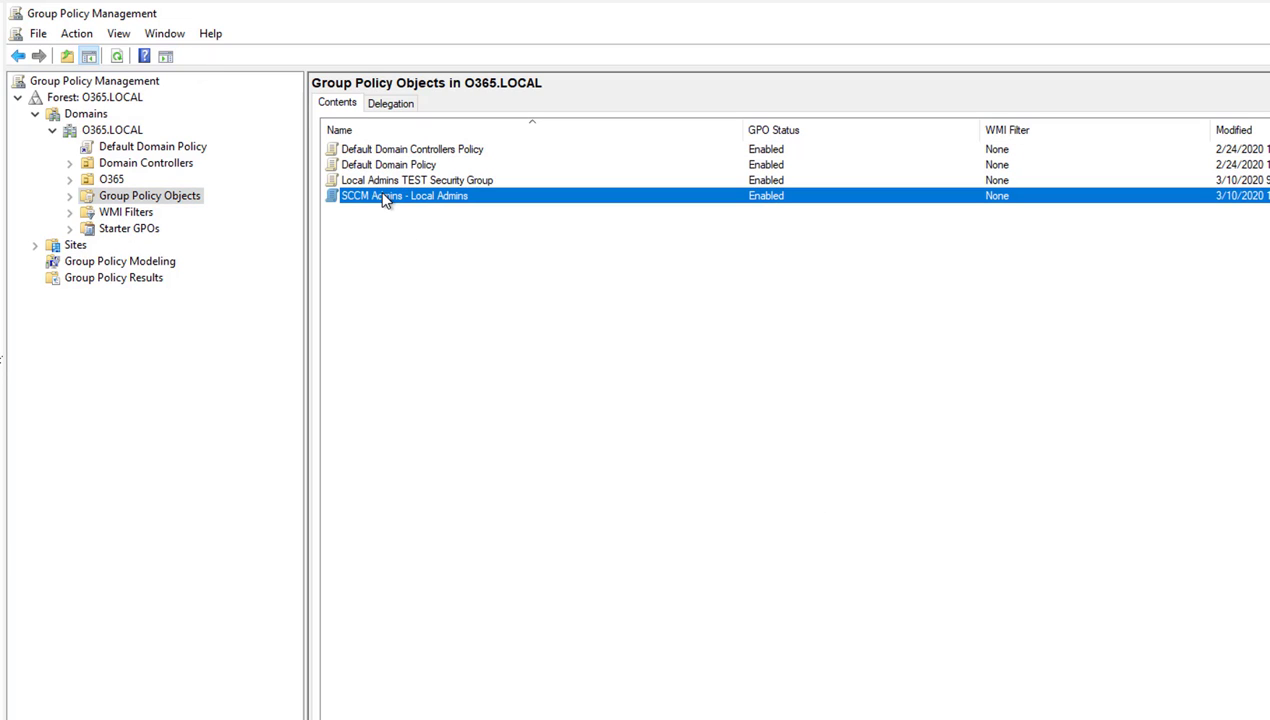
right_click(386, 197)
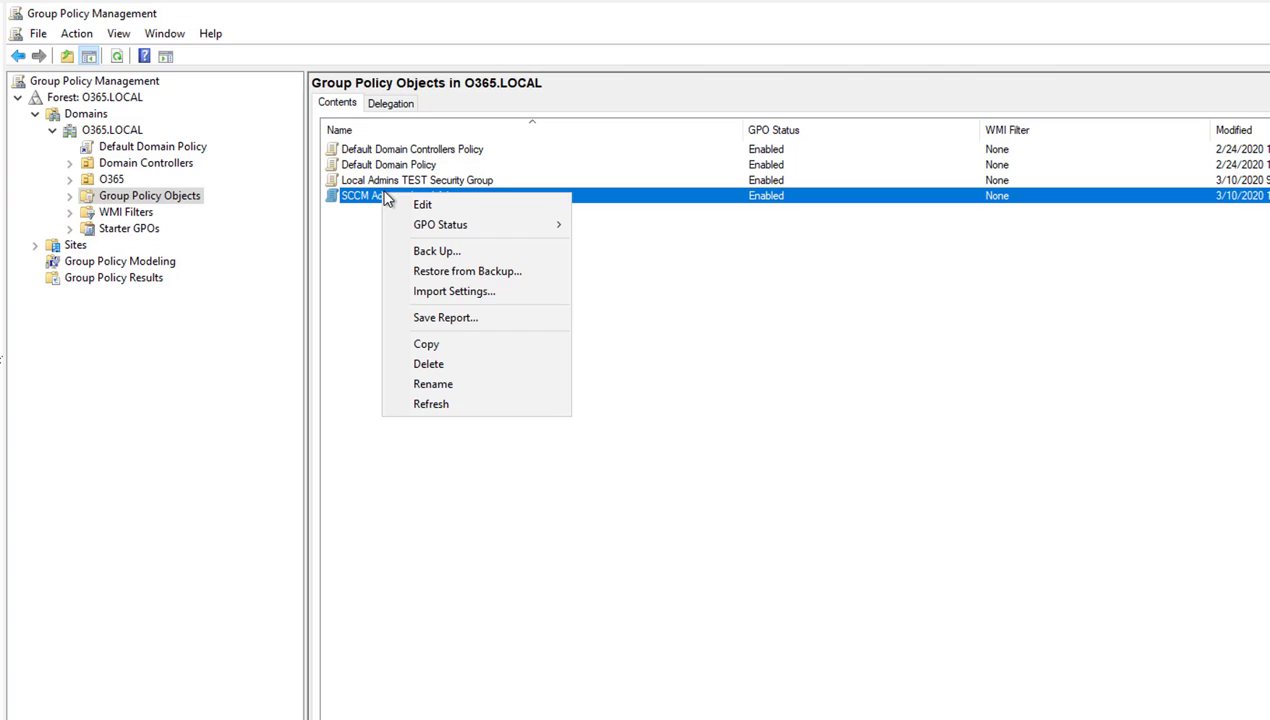
left_click(435, 207)
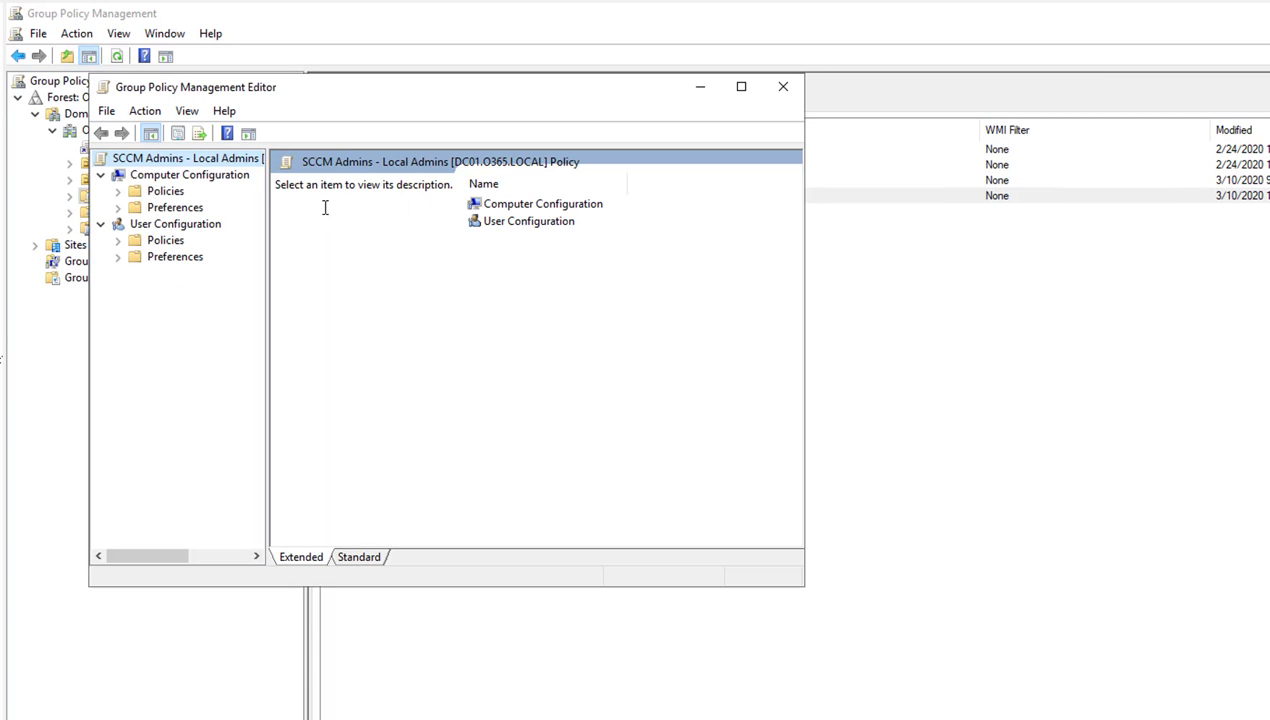
Expand Computer Configuration > Policies > Windows Settings, maximize the editor and widen the tree pane.
left_click(119, 193)
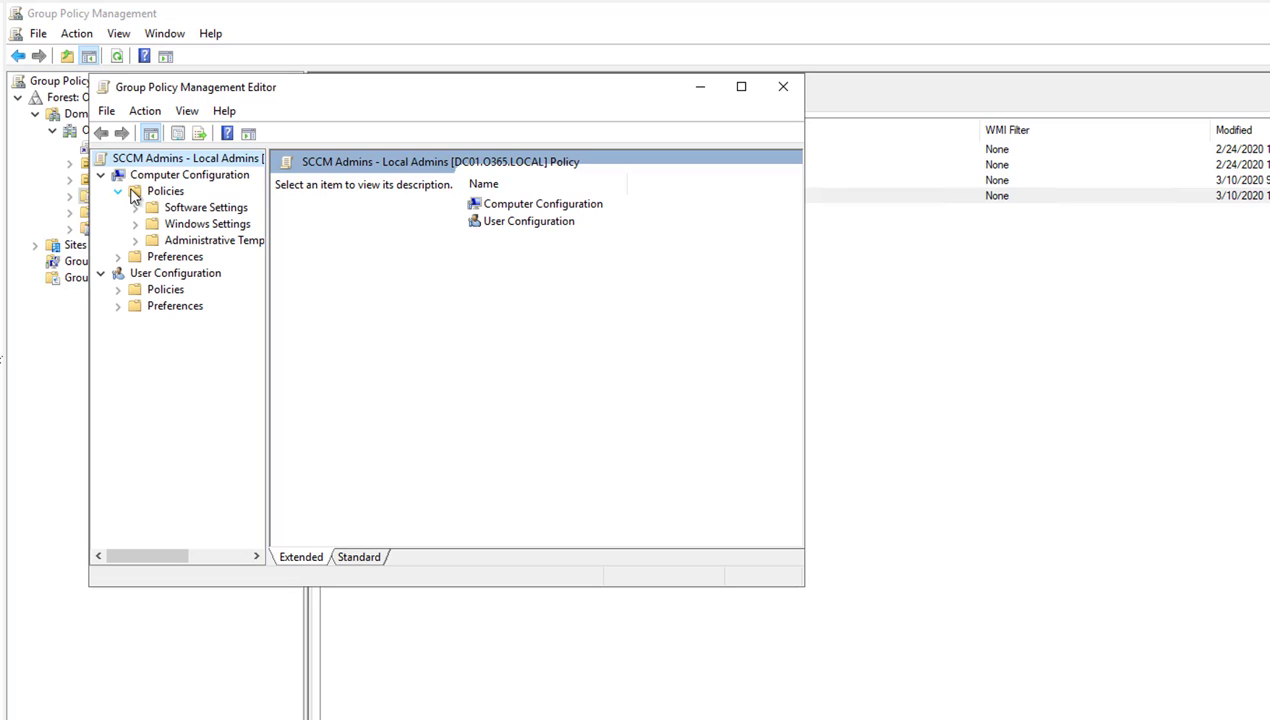
left_click(158, 192)
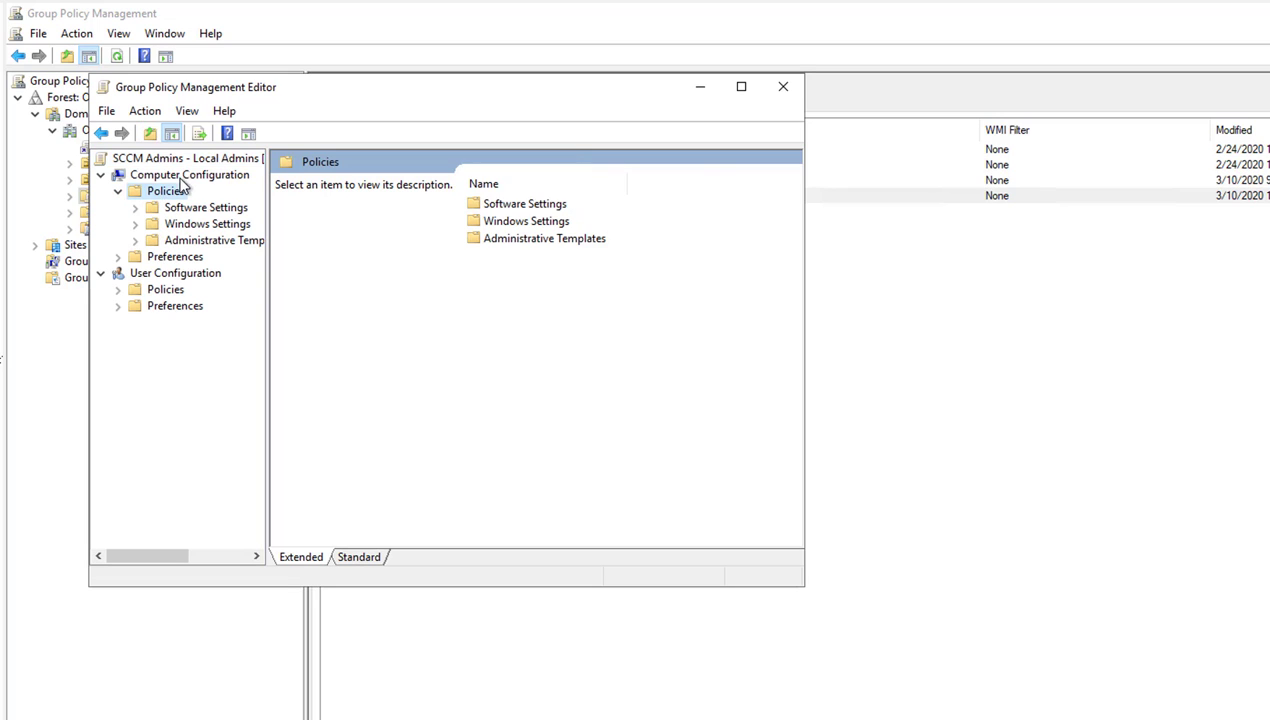
left_click(192, 226)
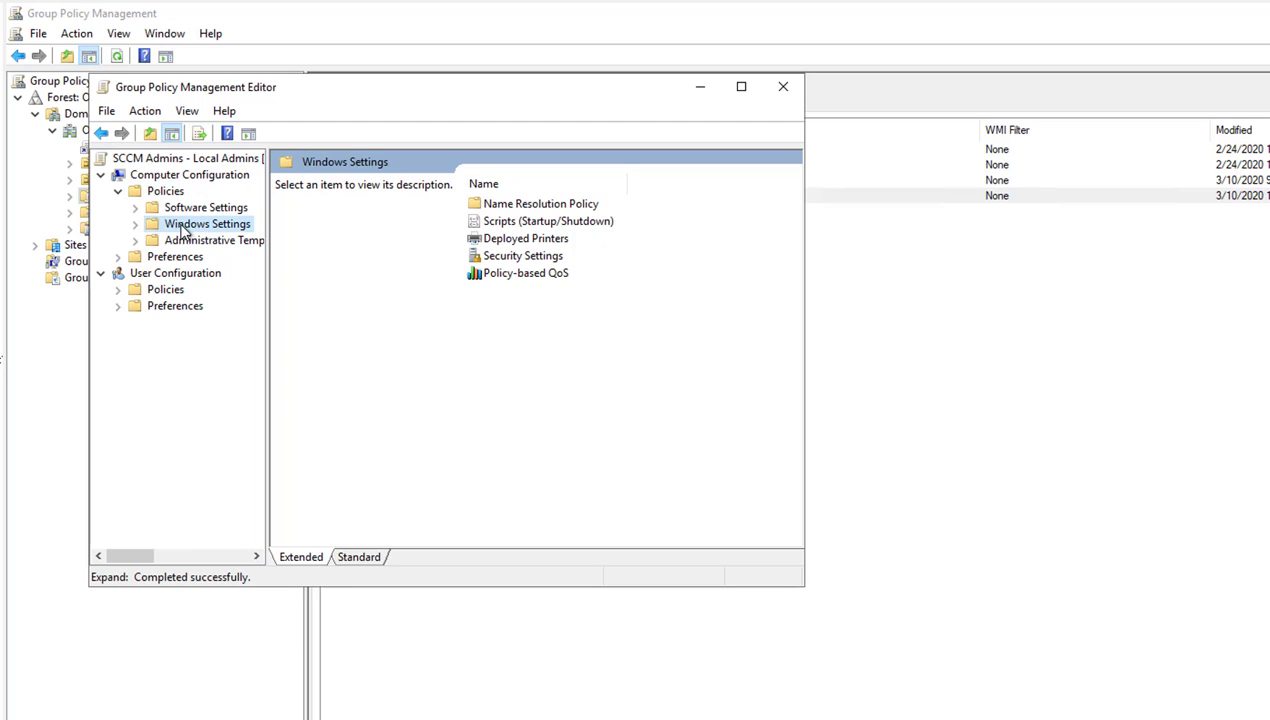
left_click(136, 224)
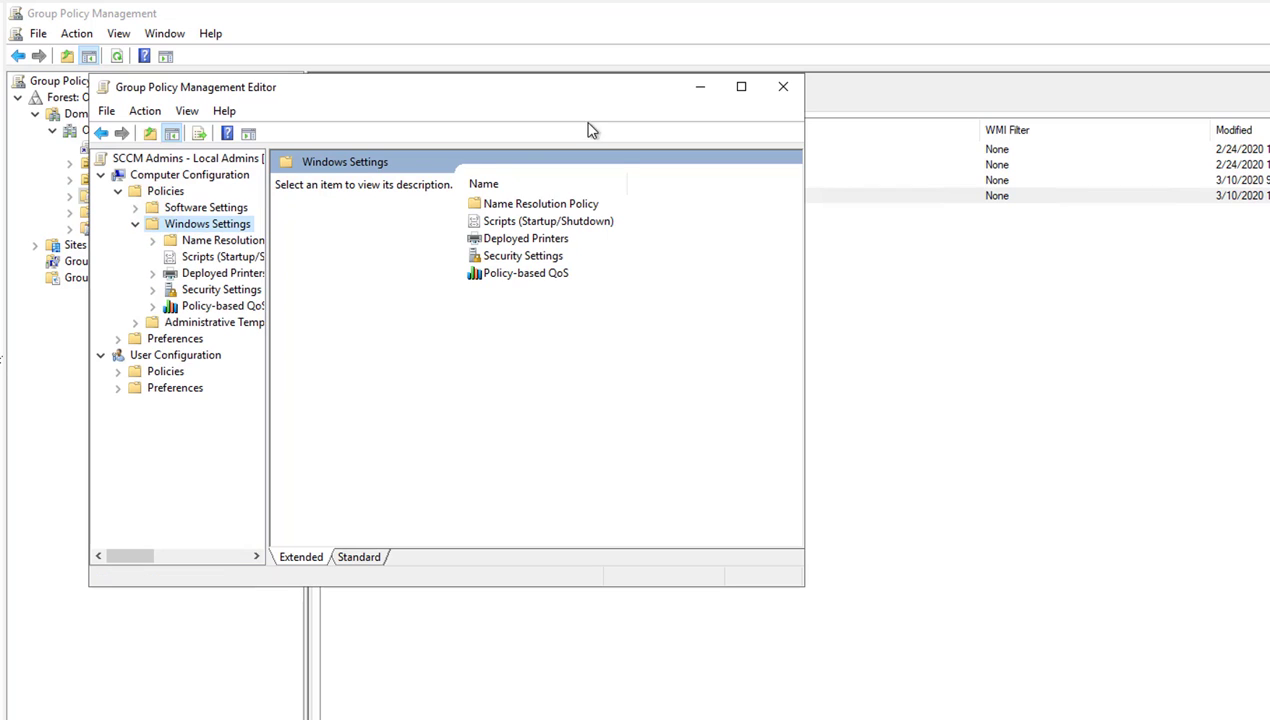
left_click(735, 90)
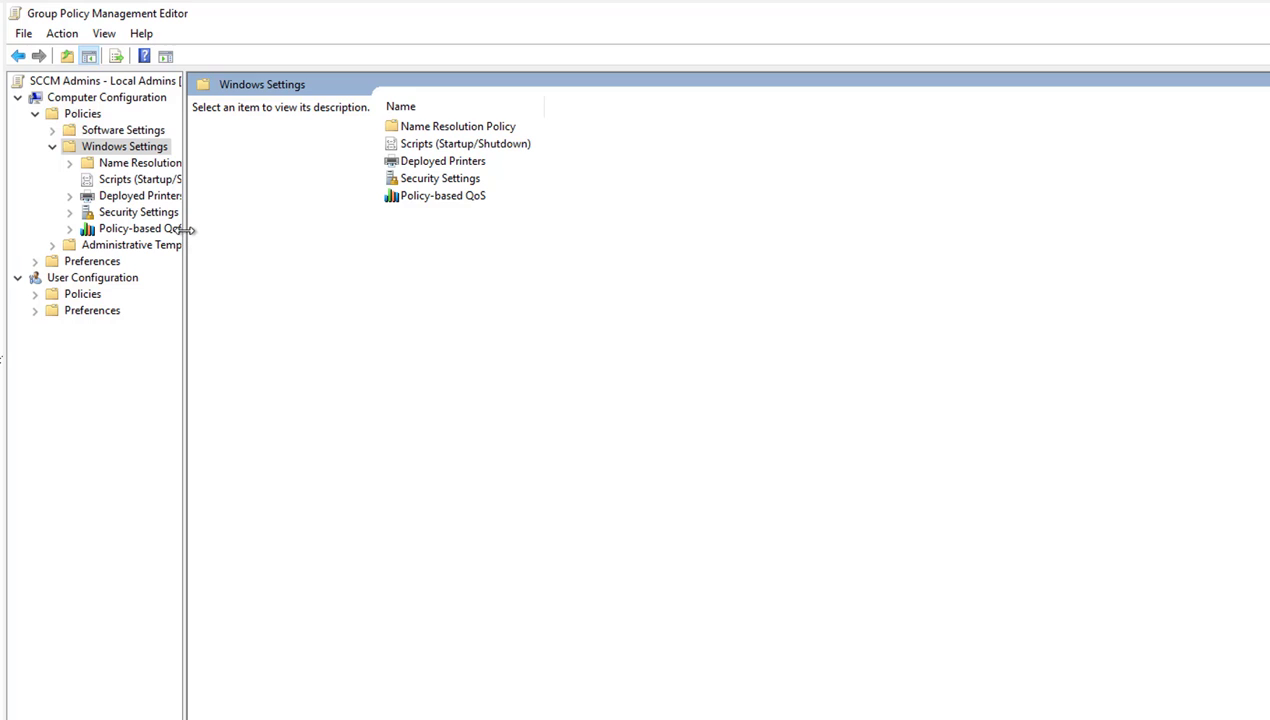
left_click_drag(184, 229, 307, 226)
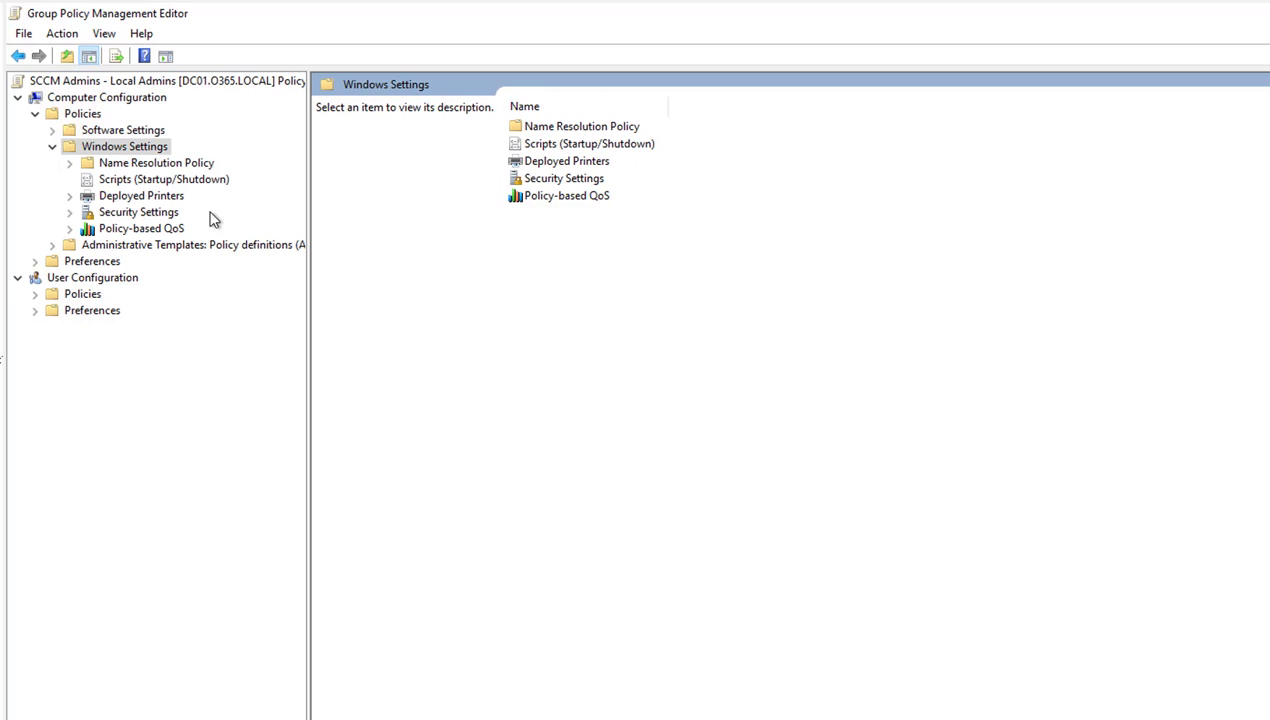
Expand Security Settings and start adding a group under Restricted Groups.
left_click(160, 218)
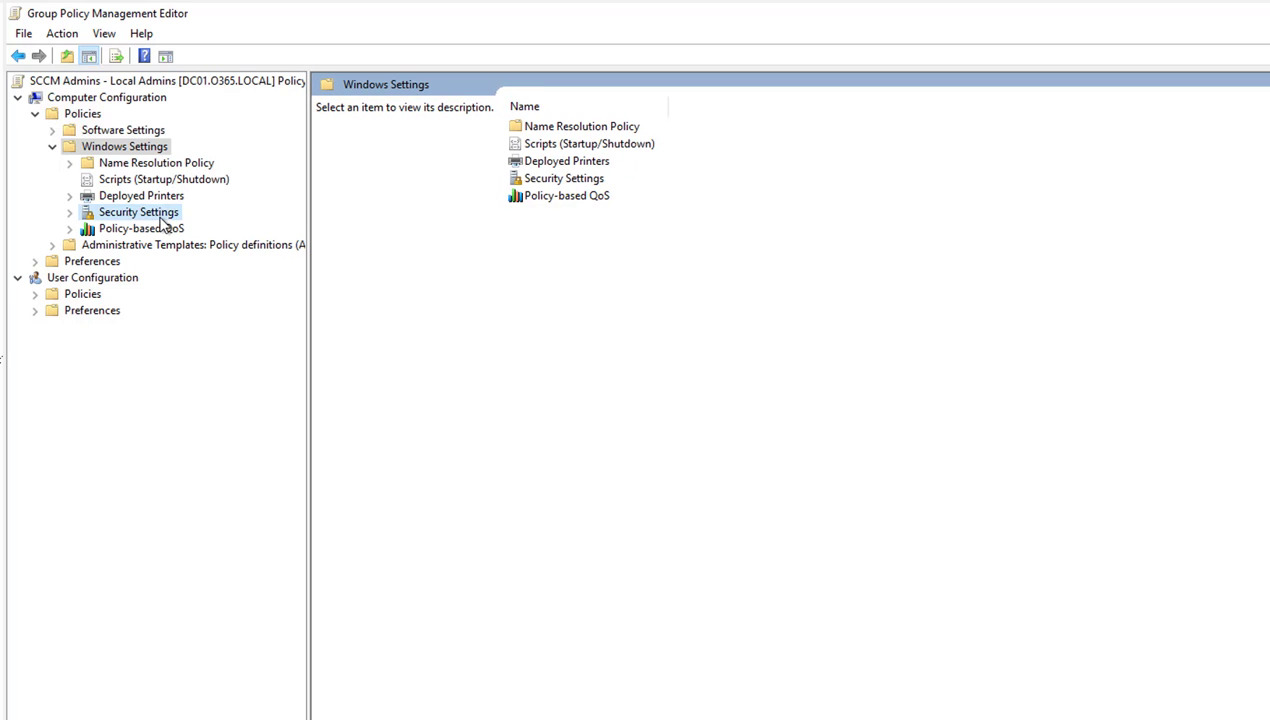
left_click(70, 216)
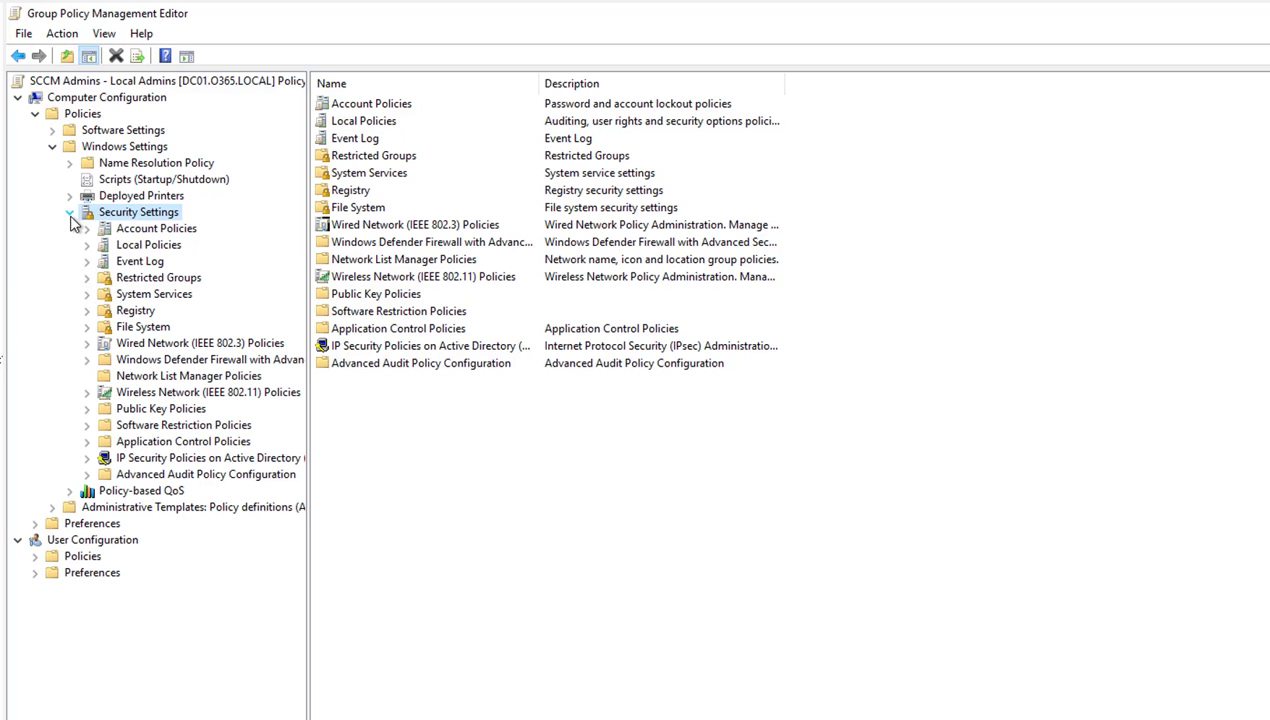
left_click(186, 278)
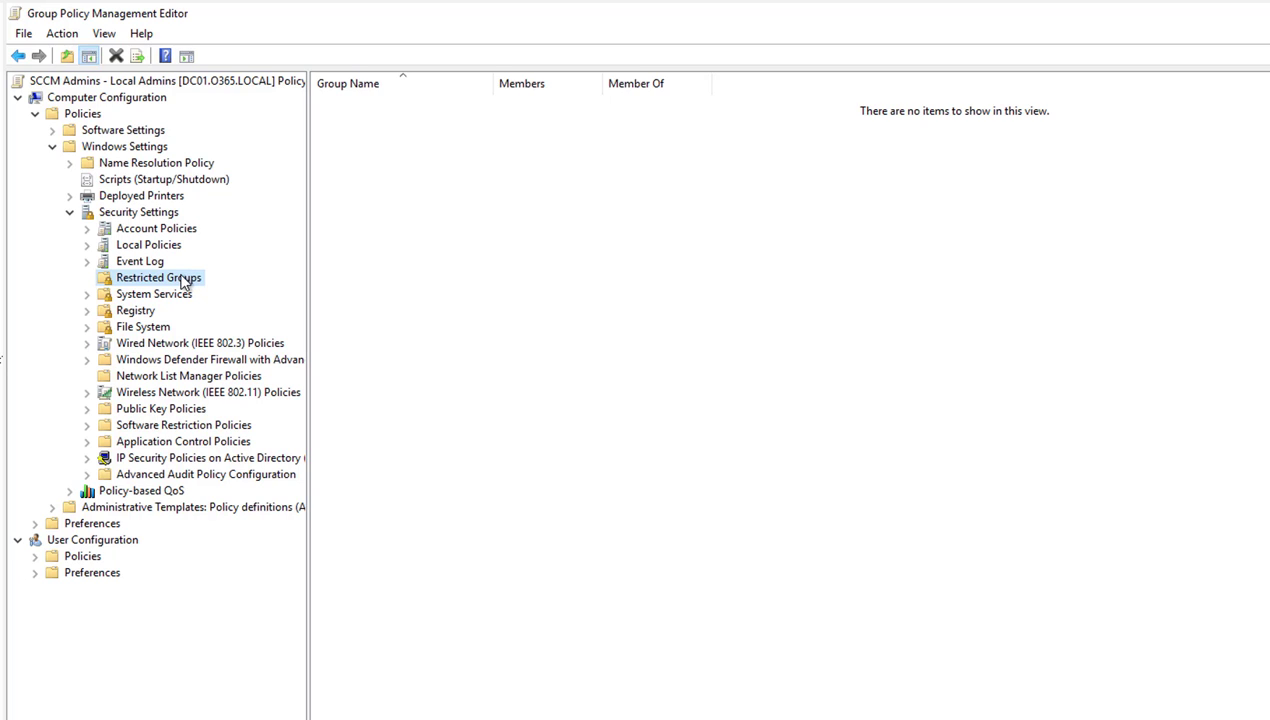
right_click(183, 283)
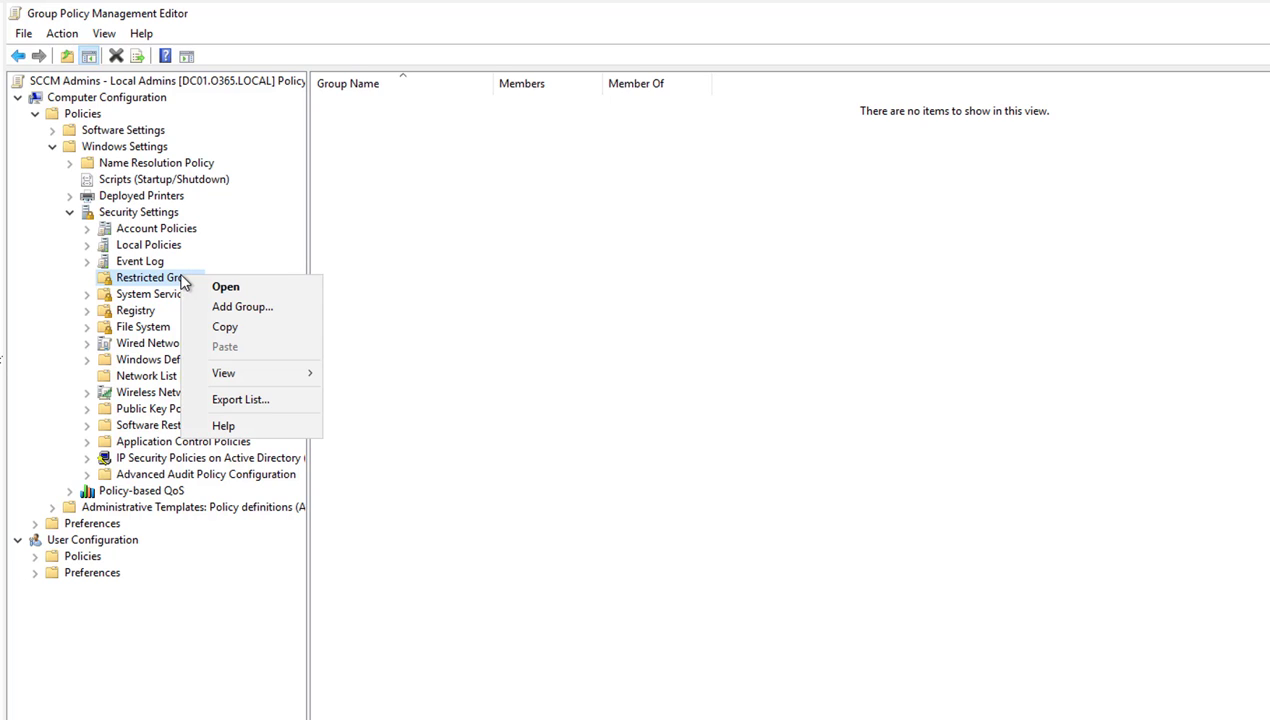
left_click(256, 310)
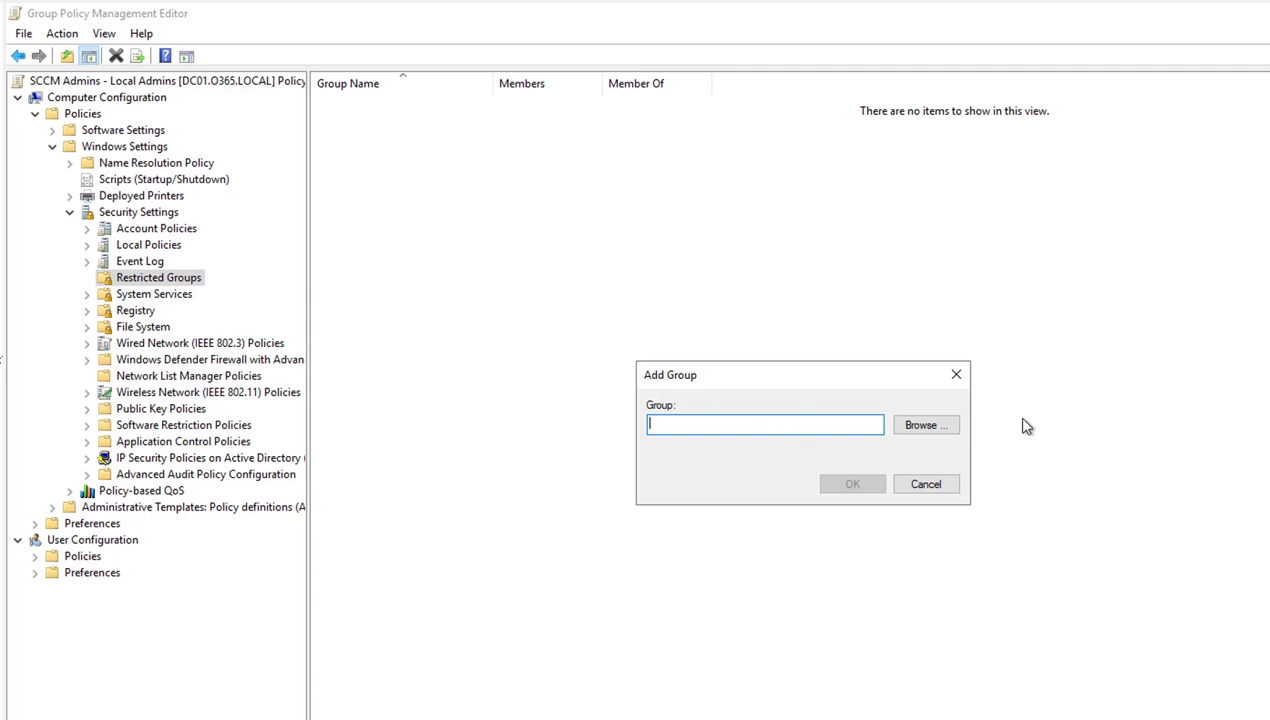
Browse for 'sccm admins', resolve it, and add O365\SCCM Admins as a restricted group.
left_click(914, 425)
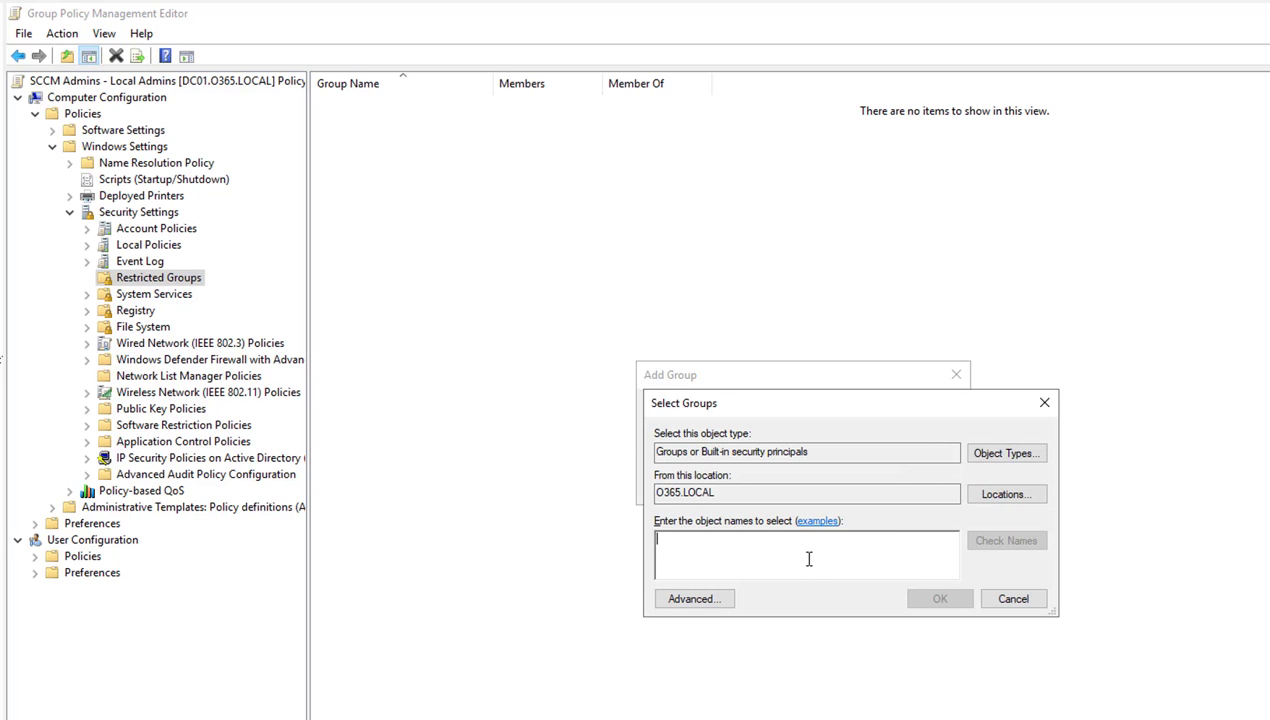
type("sccm ad")
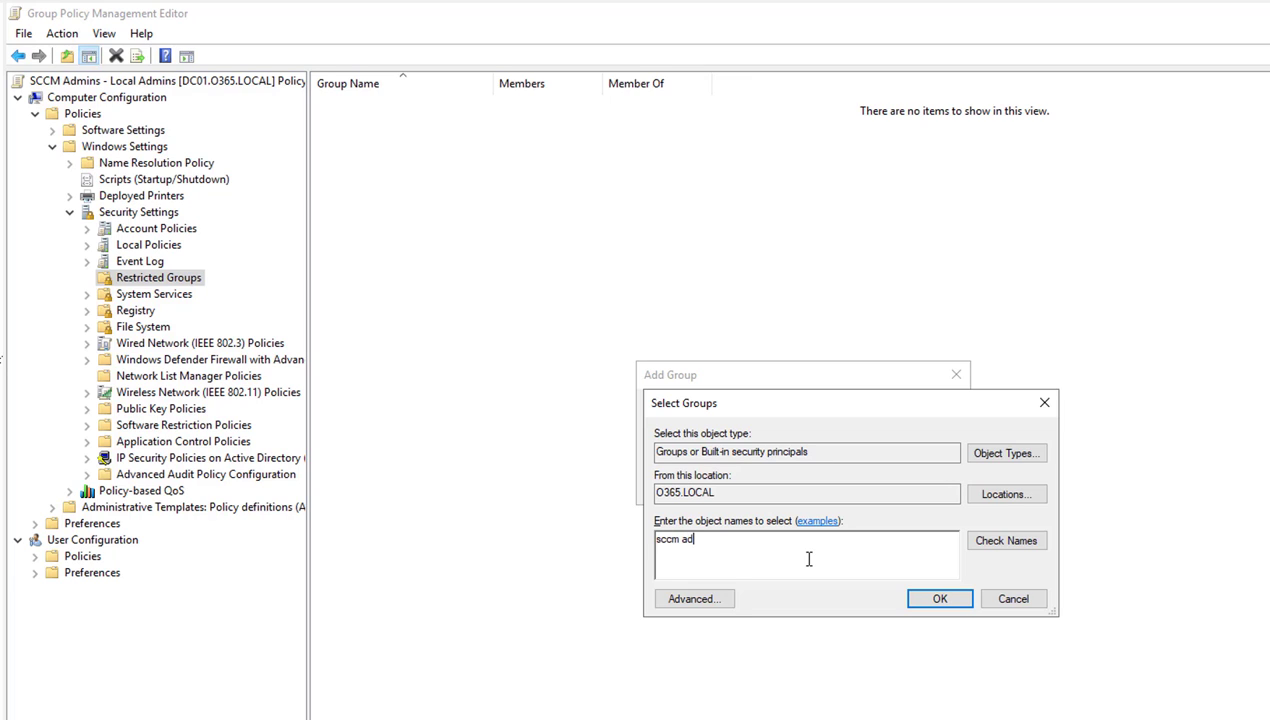
type("mins")
left_click(1001, 546)
left_click(1001, 546)
left_click(936, 600)
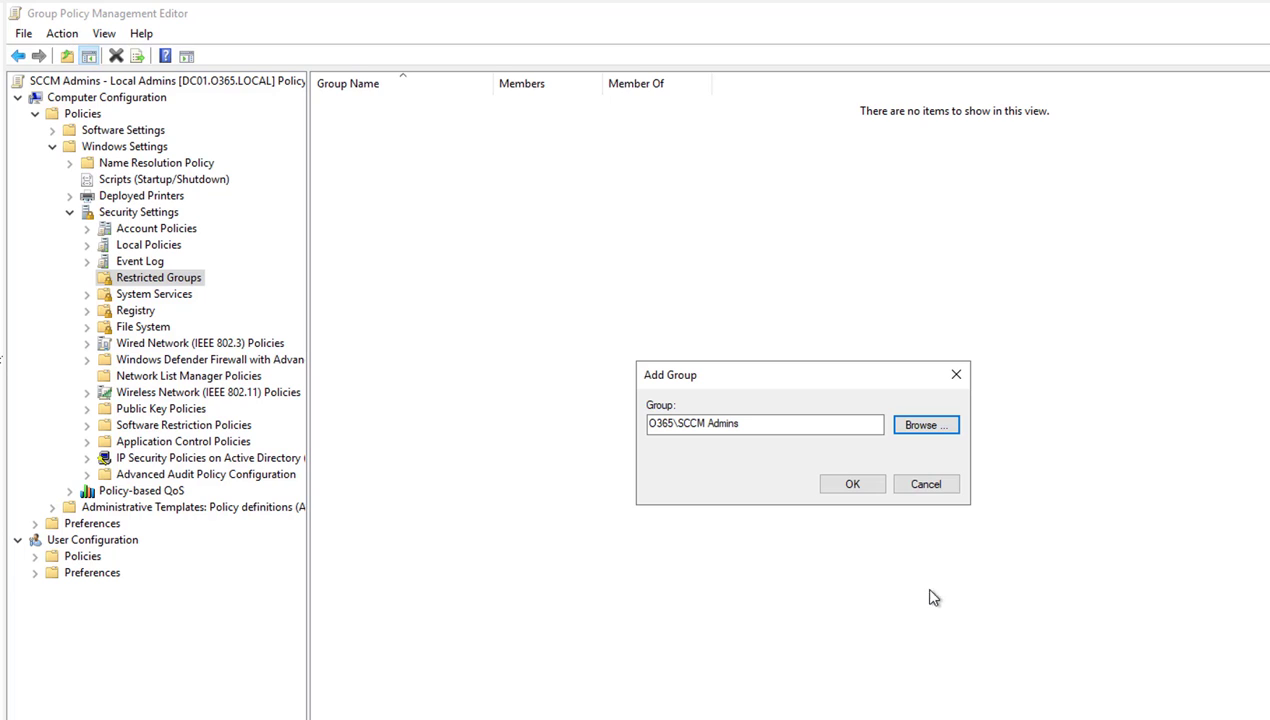
left_click(852, 485)
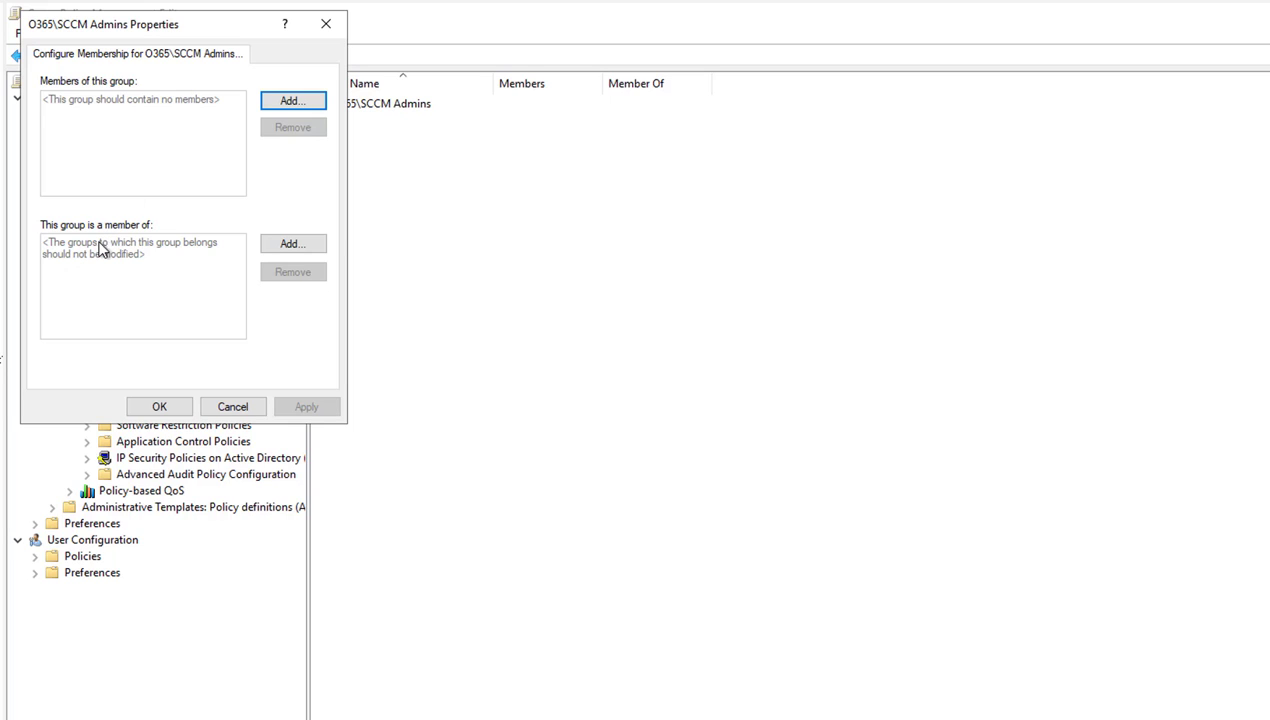
Add Administrators to the SCCM Admins 'Member Of' list, then apply and close the properties.
left_click(287, 246)
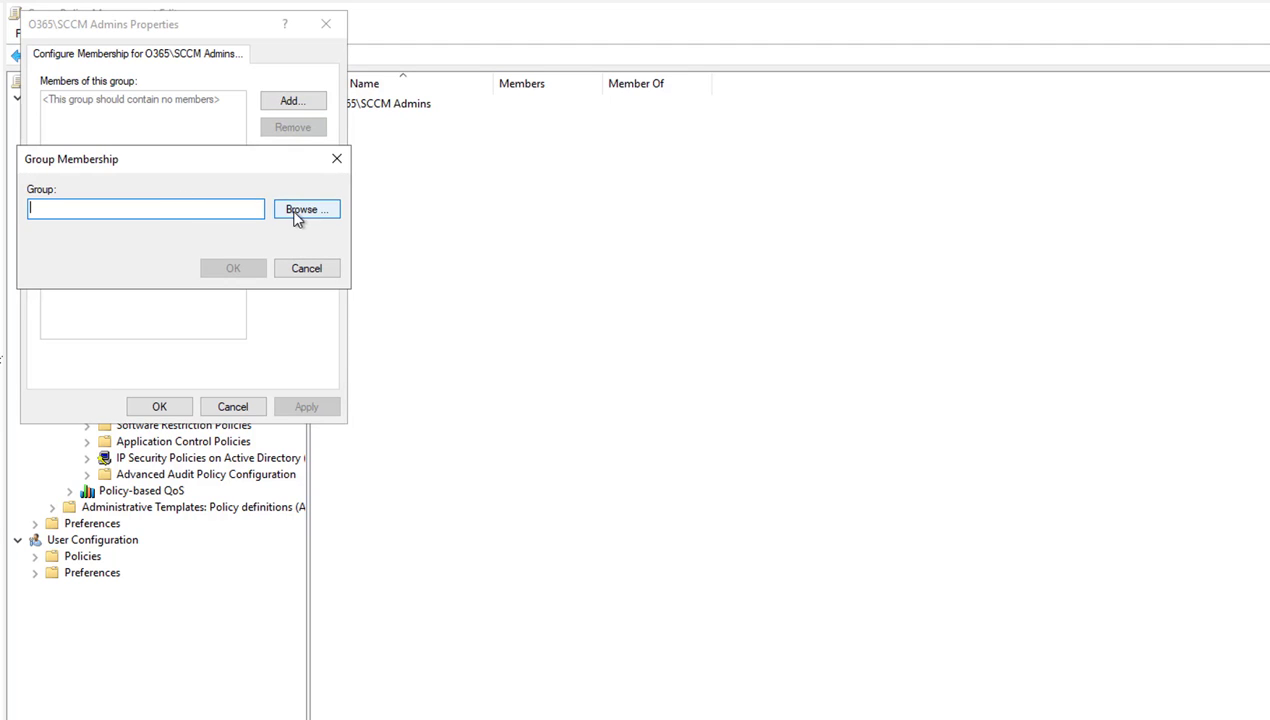
left_click(304, 214)
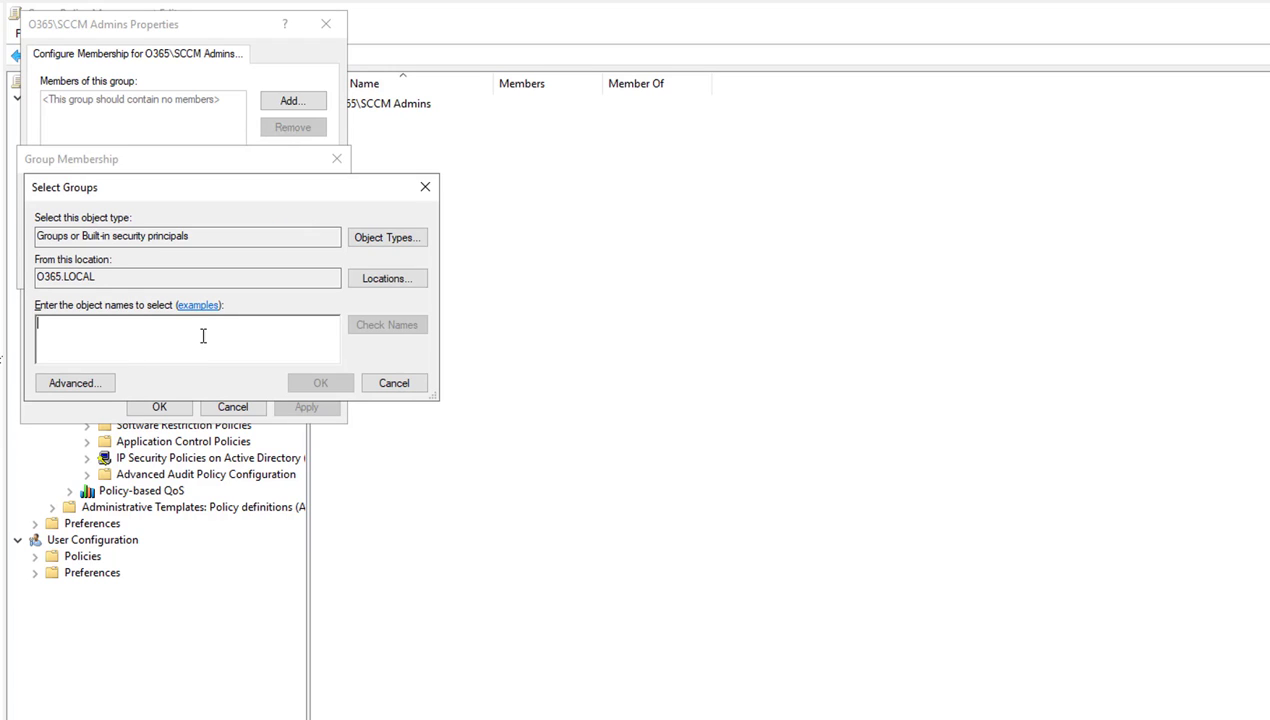
type("admin")
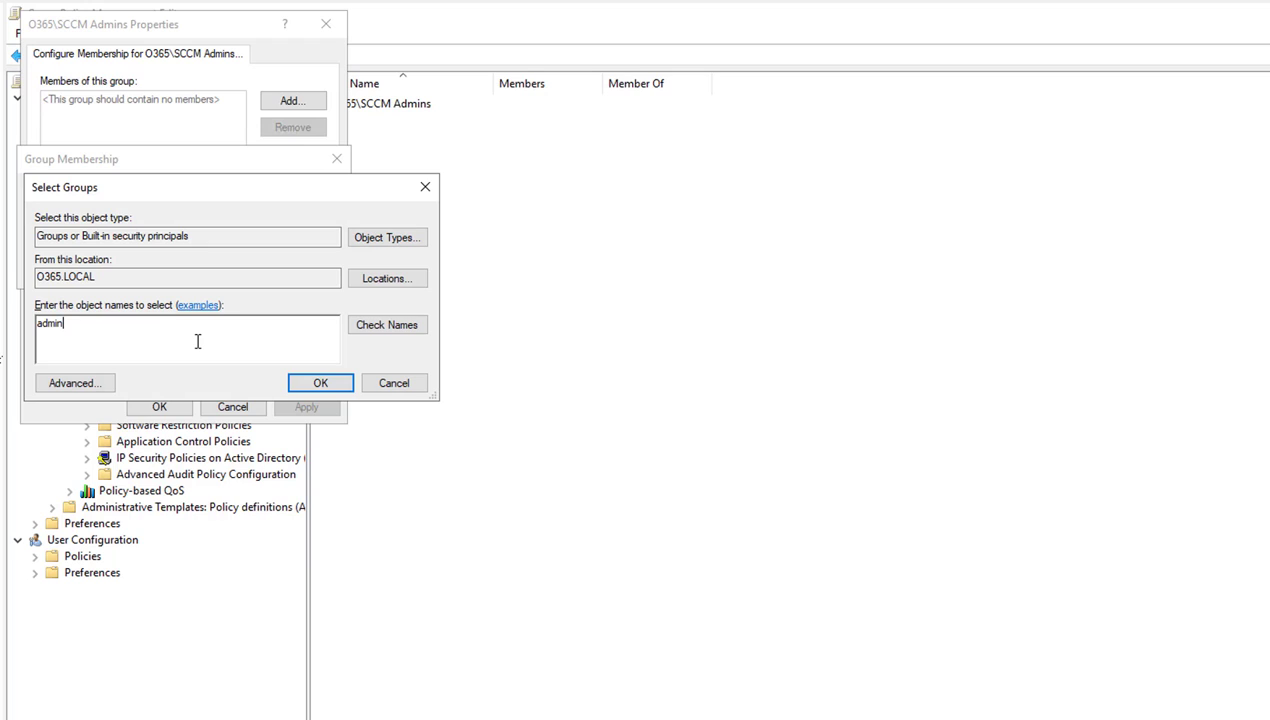
type("istrators")
left_click(372, 336)
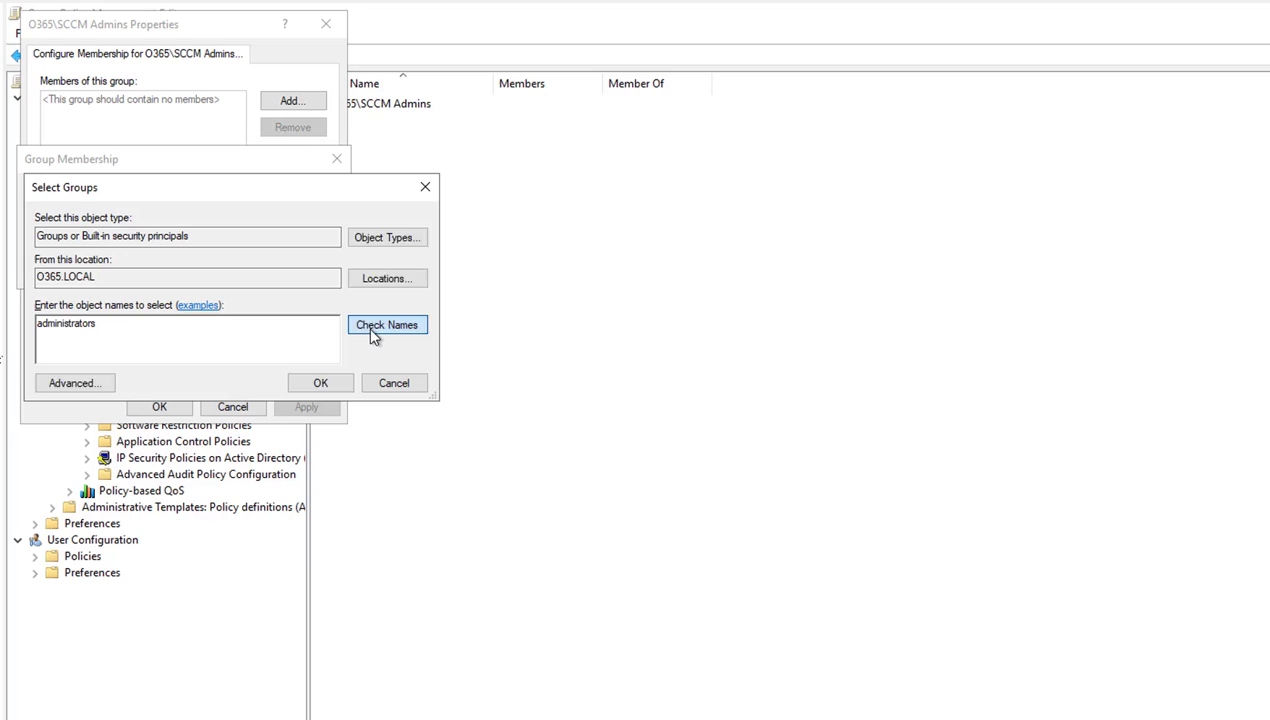
left_click(336, 386)
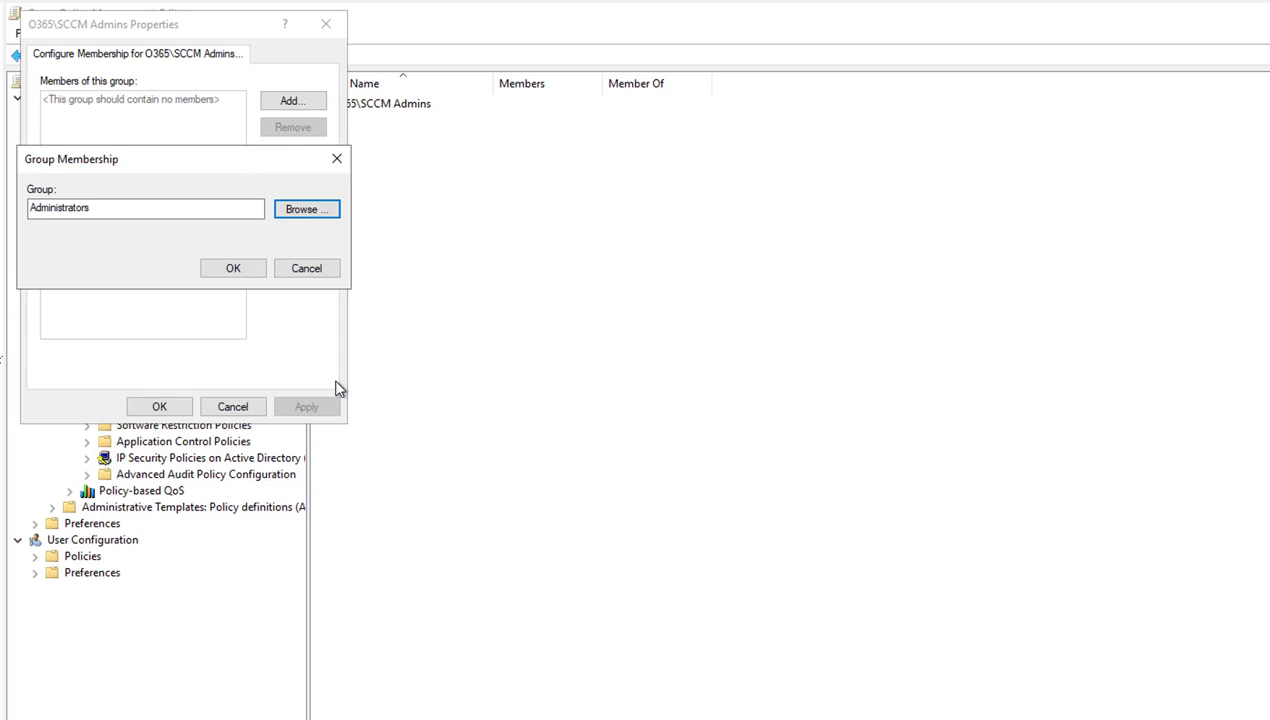
left_click(249, 275)
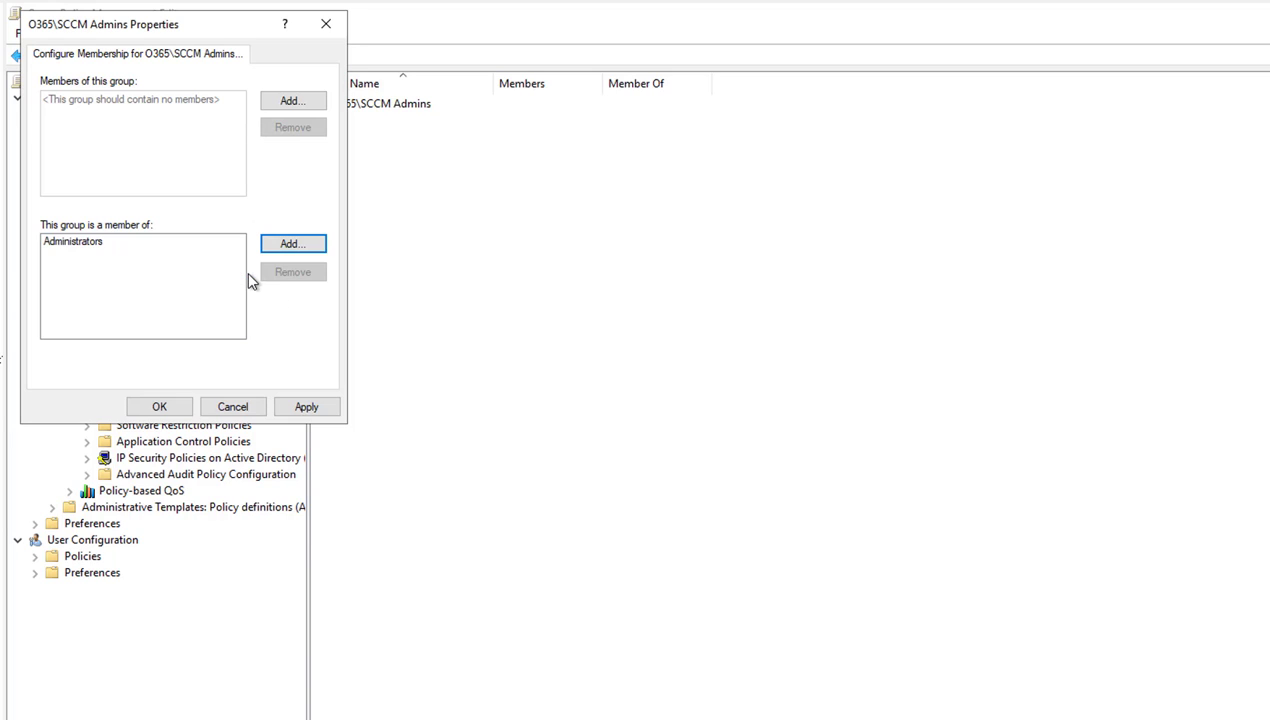
left_click(310, 408)
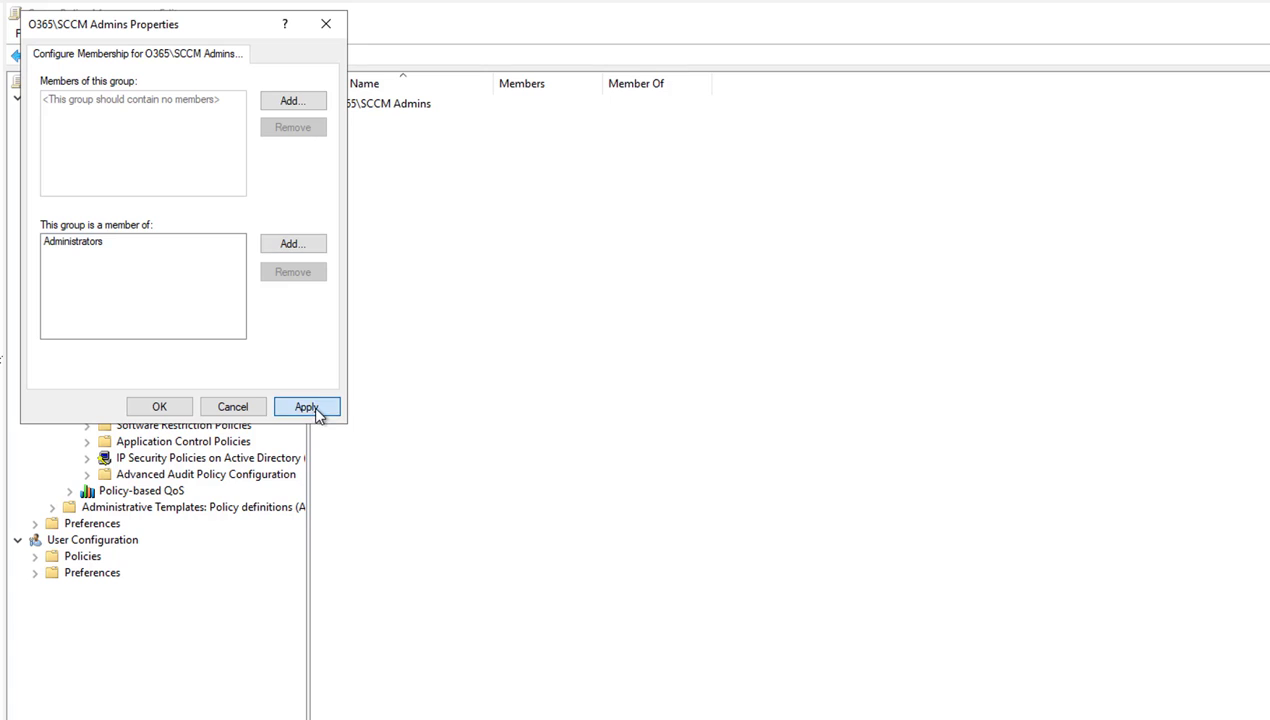
left_click(158, 408)
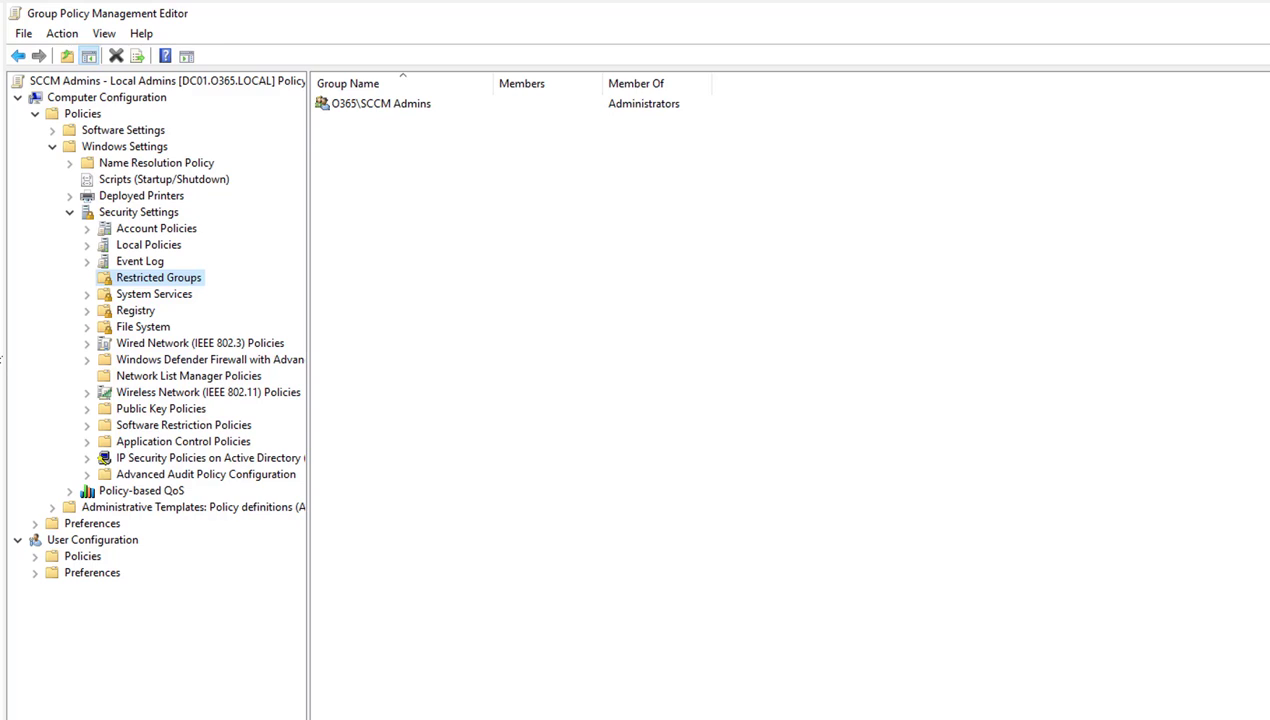
Close the policy editor and select the Computers OU under O365.
key("alt+F4")
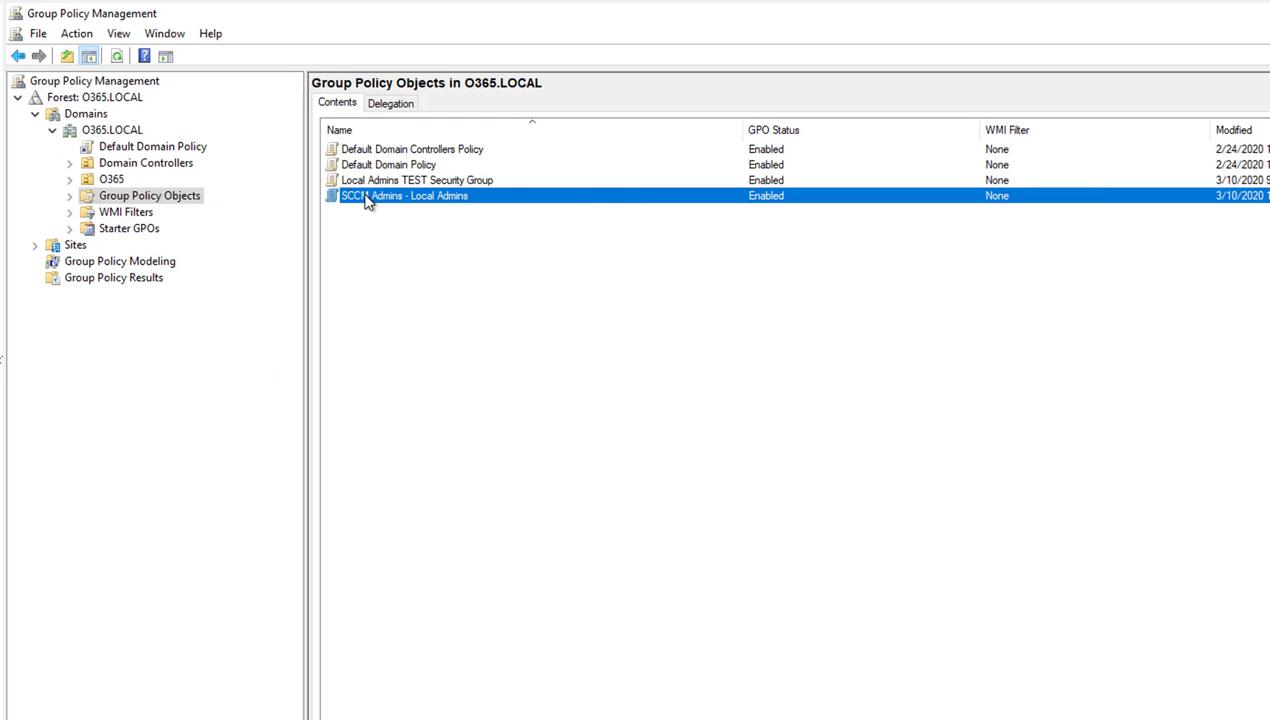
left_click(71, 181)
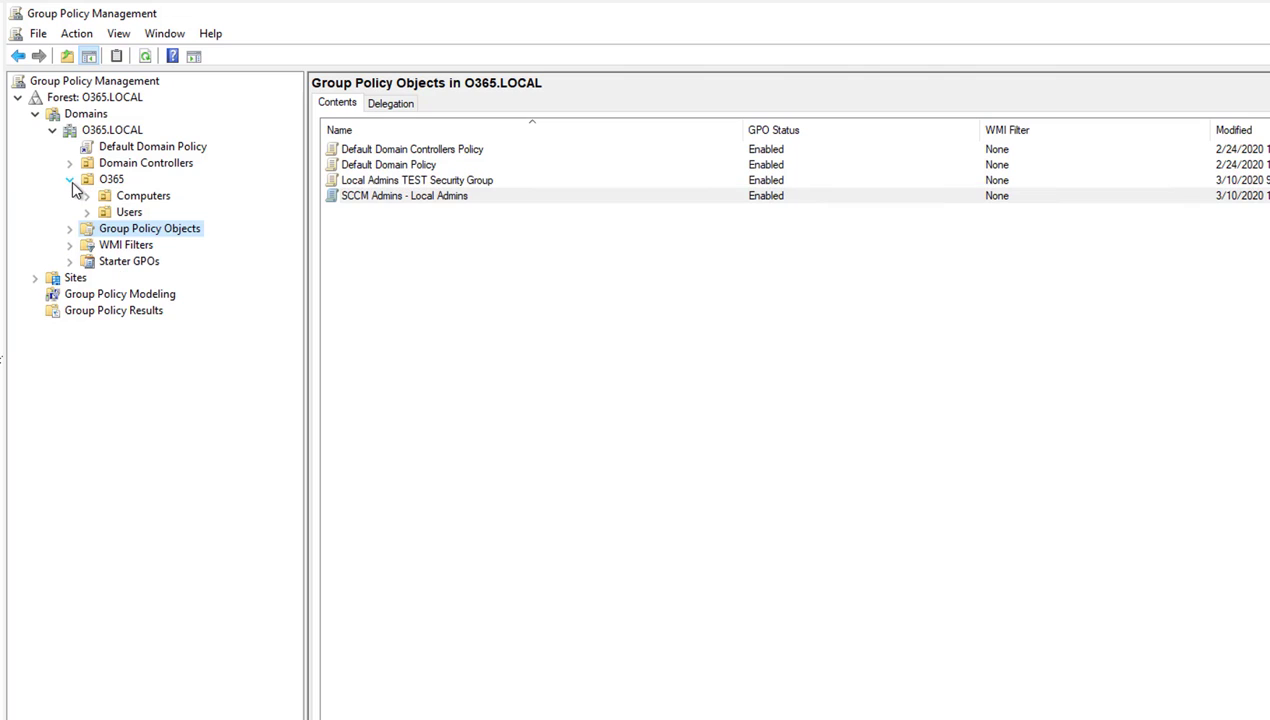
left_click(136, 199)
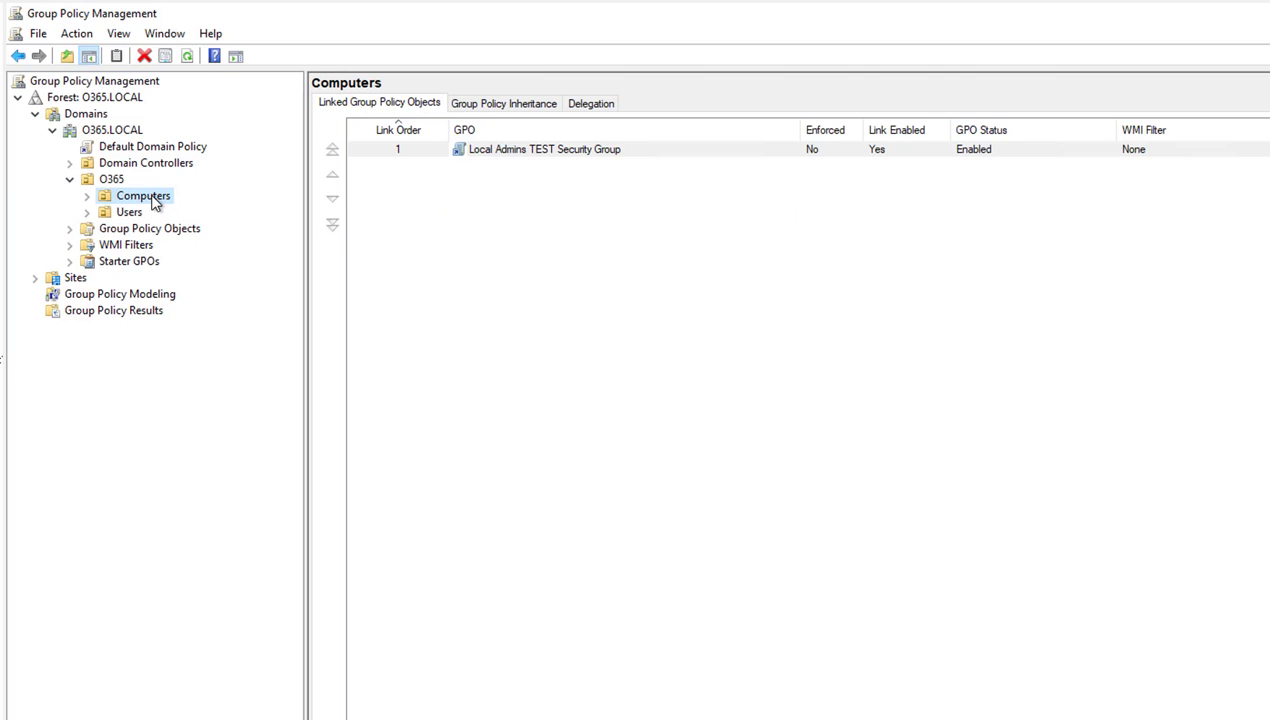
left_click(155, 201)
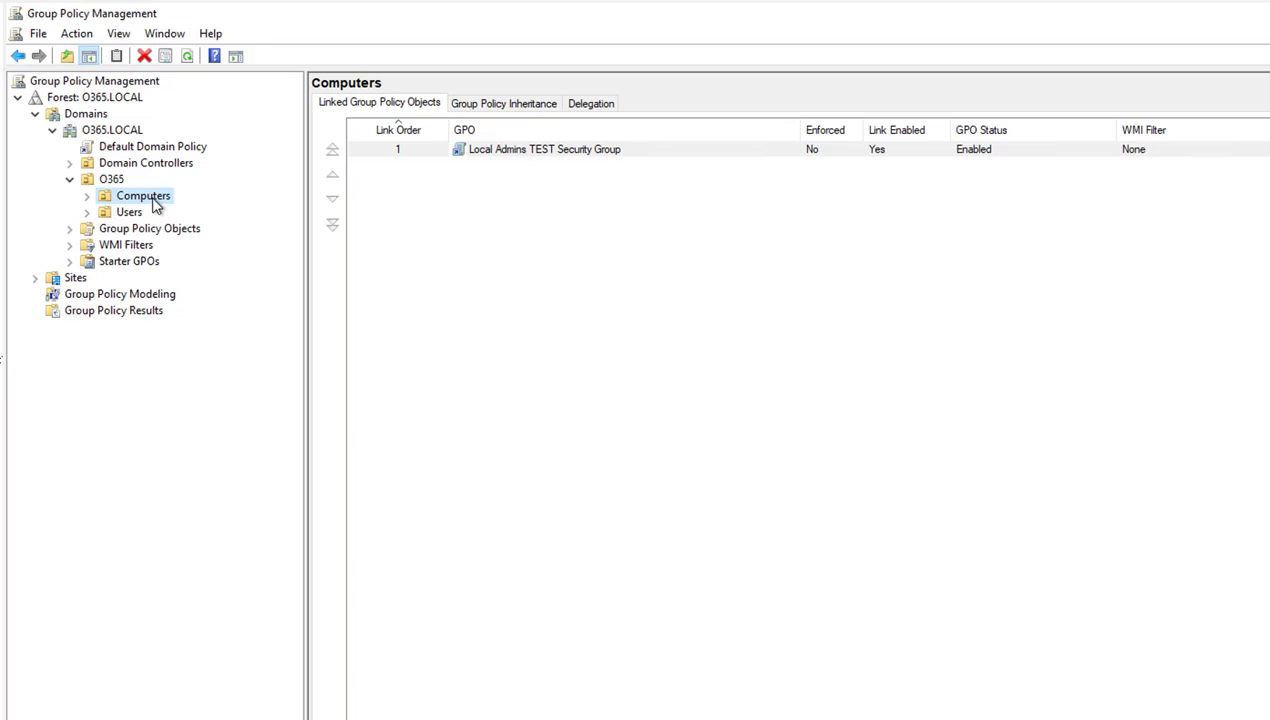
Link the existing 'SCCM Admins - Local Admins' GPO to the Computers OU.
right_click(101, 196)
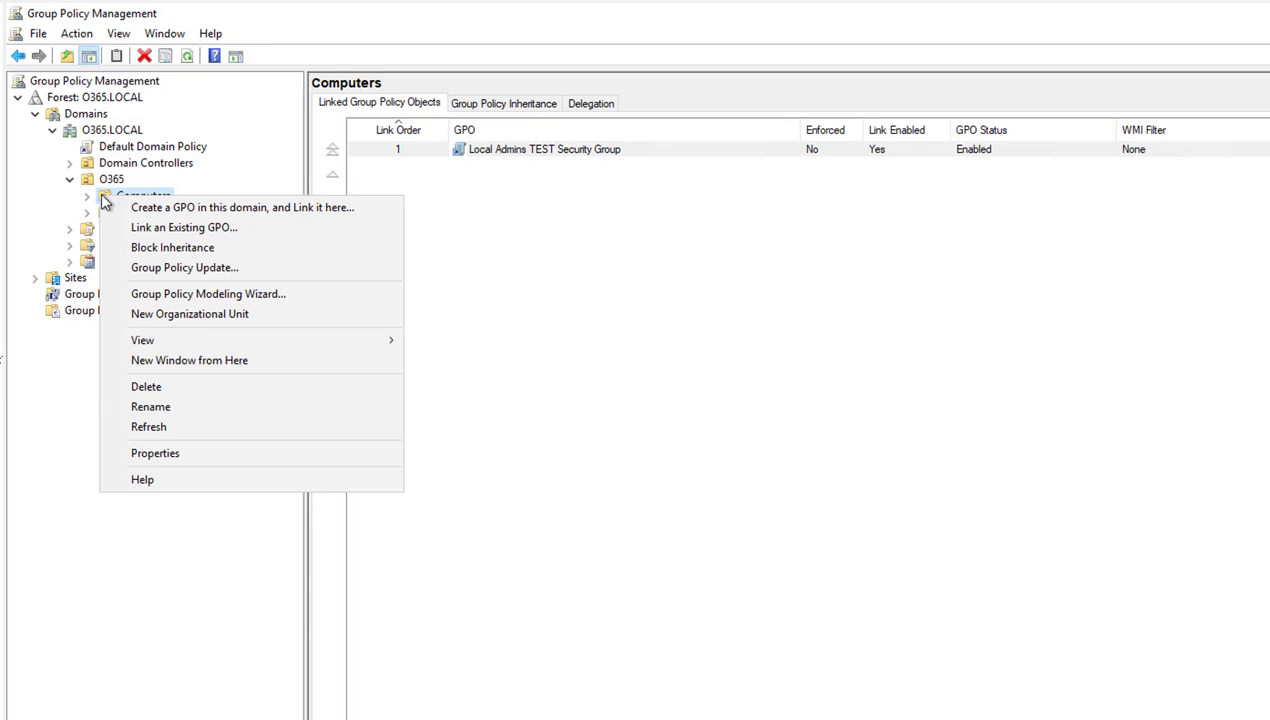
left_click(210, 228)
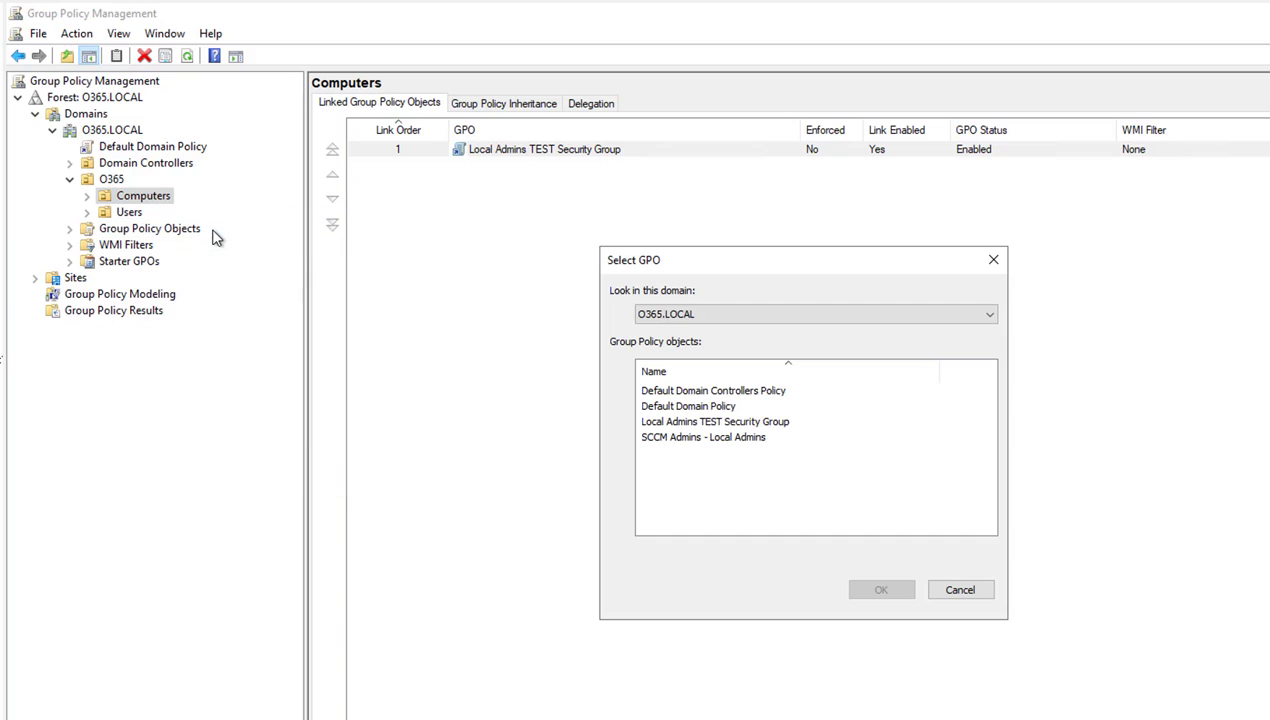
left_click(684, 441)
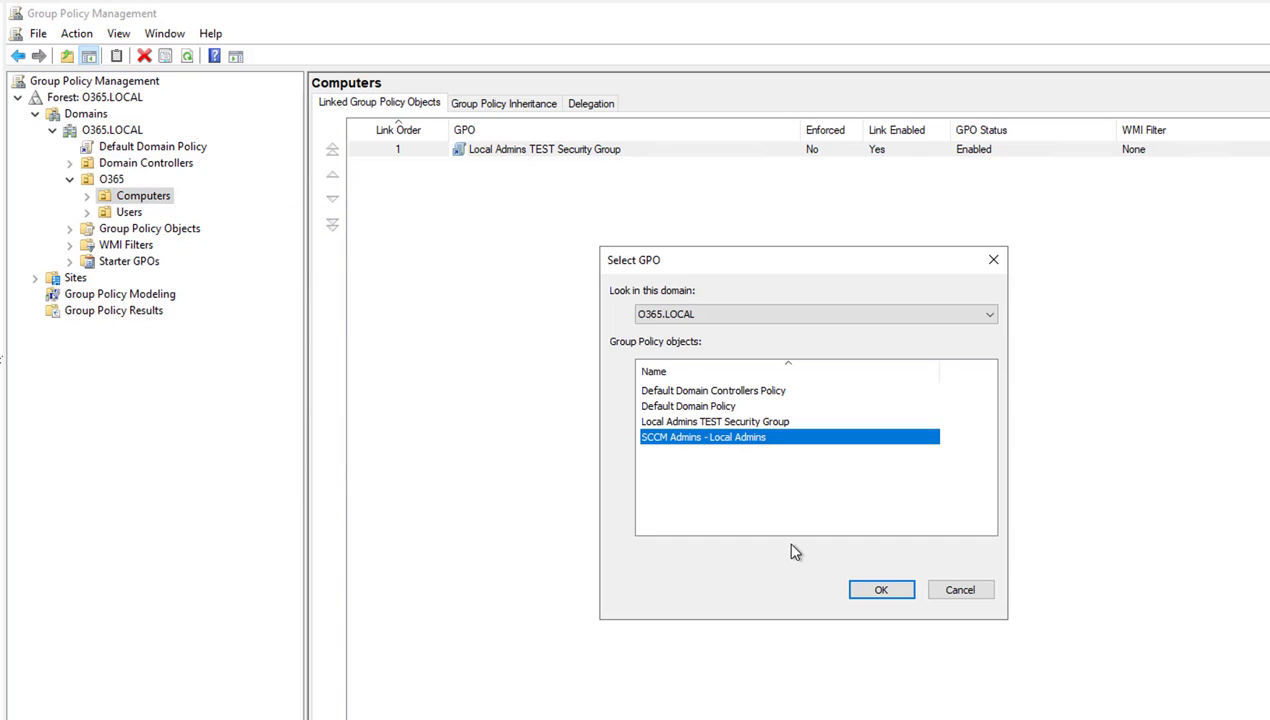
left_click(869, 599)
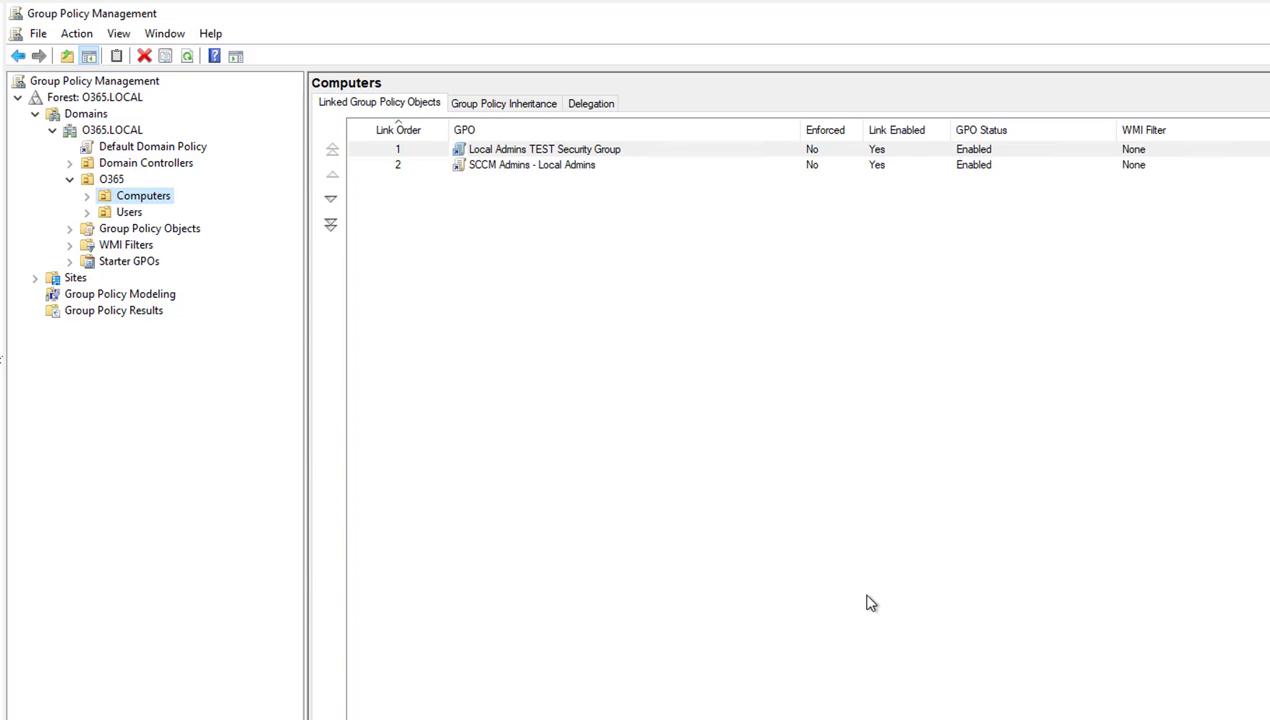
Refresh the Computers OU and select the newly linked SCCM Admins - Local Admins policy.
right_click(162, 200)
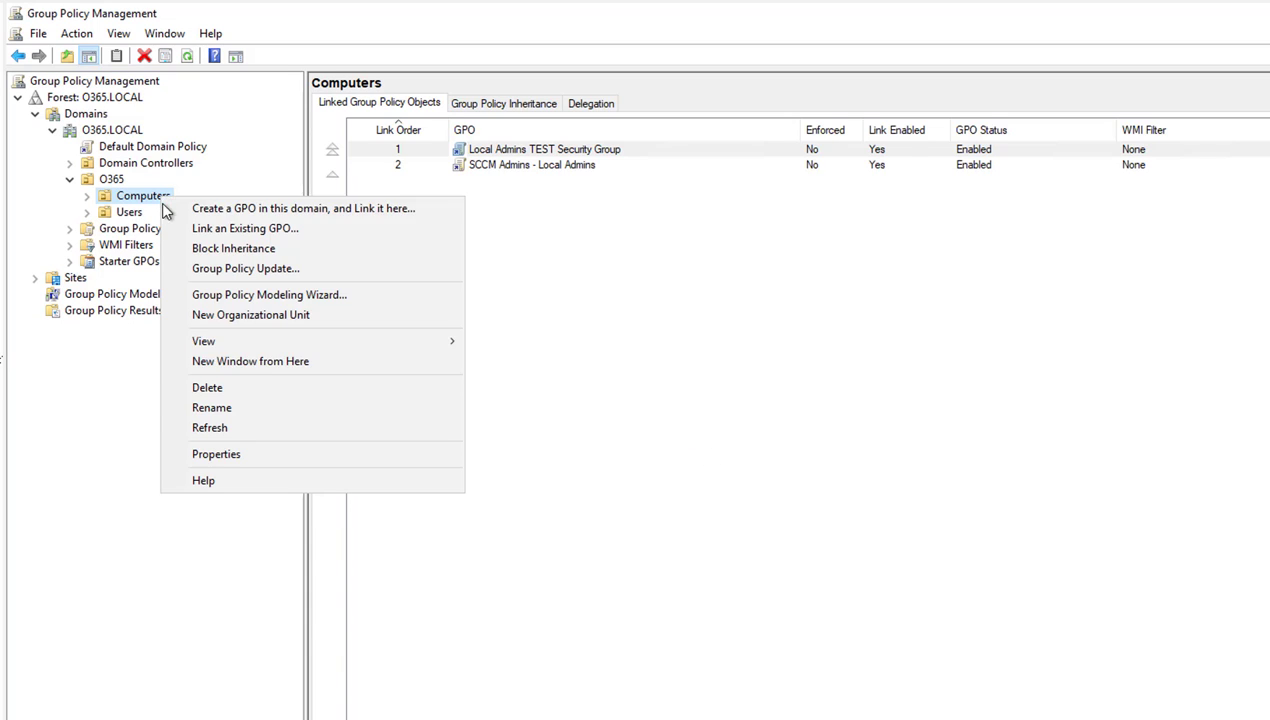
left_click(236, 430)
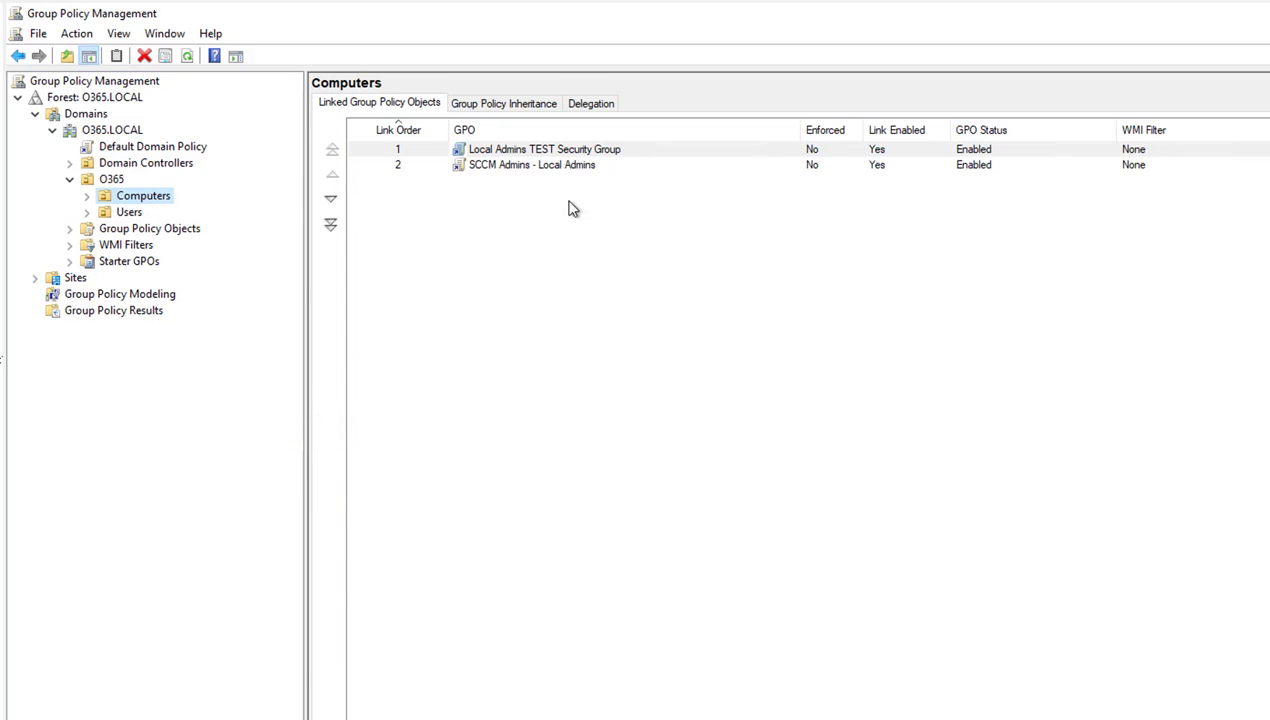
left_click(556, 165)
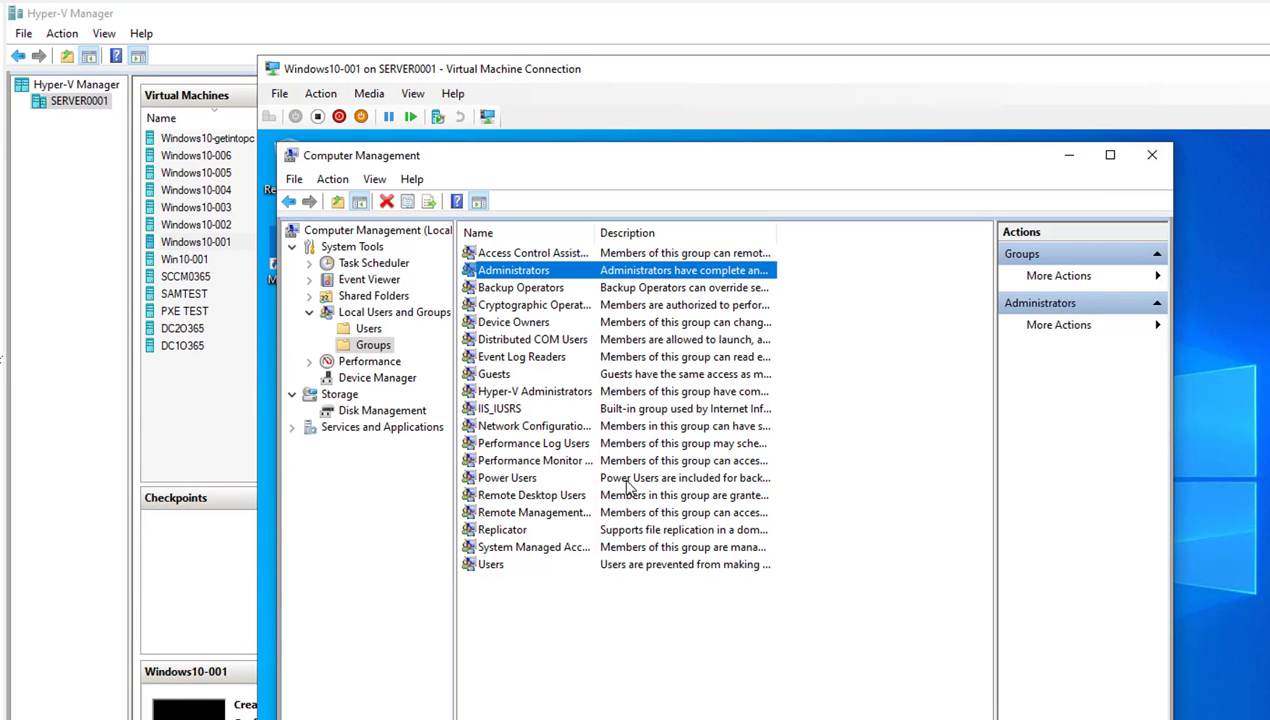
Review the client's local Administrators members, then cancel without making changes.
double_click(547, 277)
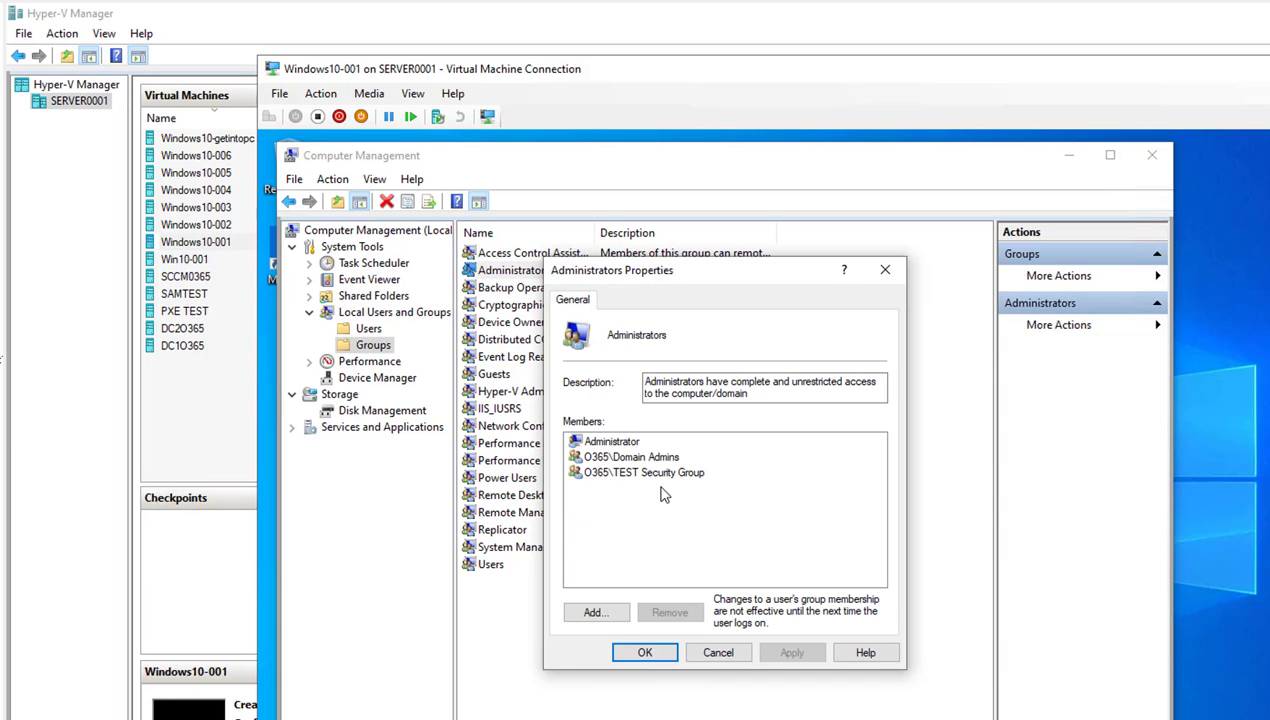
left_click(720, 652)
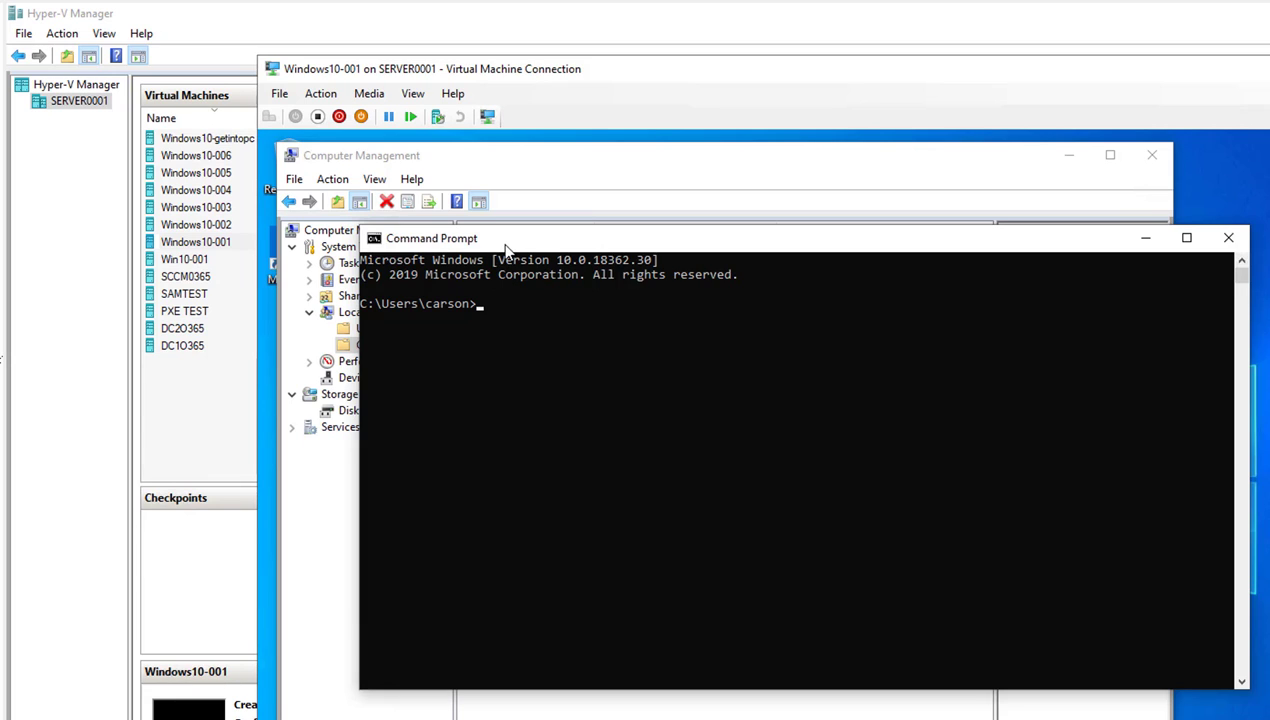
Run the mistyped 'gpuupdate /force' in Command Prompt, then recall and edit it to retry.
left_click(533, 325)
type("gpuupdate /force")
key("Return")
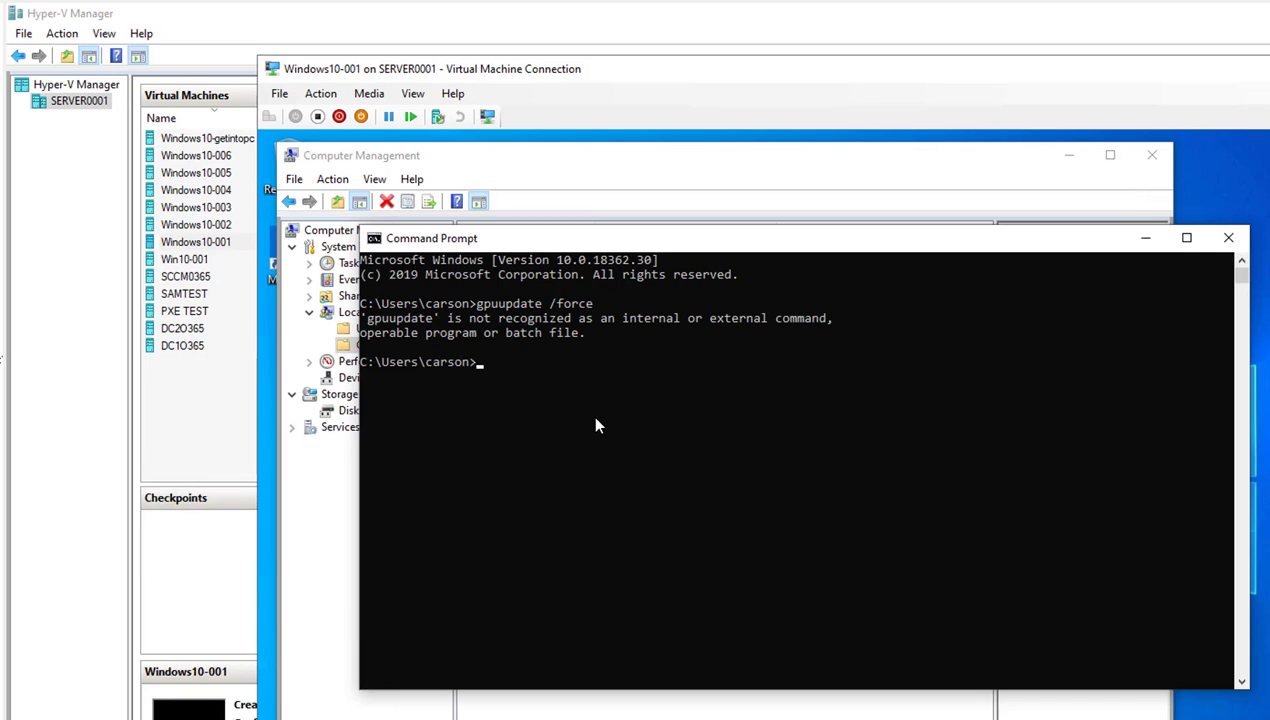
key("Up")
key("Left")
key("Left")
key("Left")
key("Left")
key("Left")
key("Left")
key("Left")
key("Left")
key("Left")
key("Left")
key("Left")
key("Left")
key("Left")
key("Left")
key("Delete")
type("u")
key("Right")
key("Return")
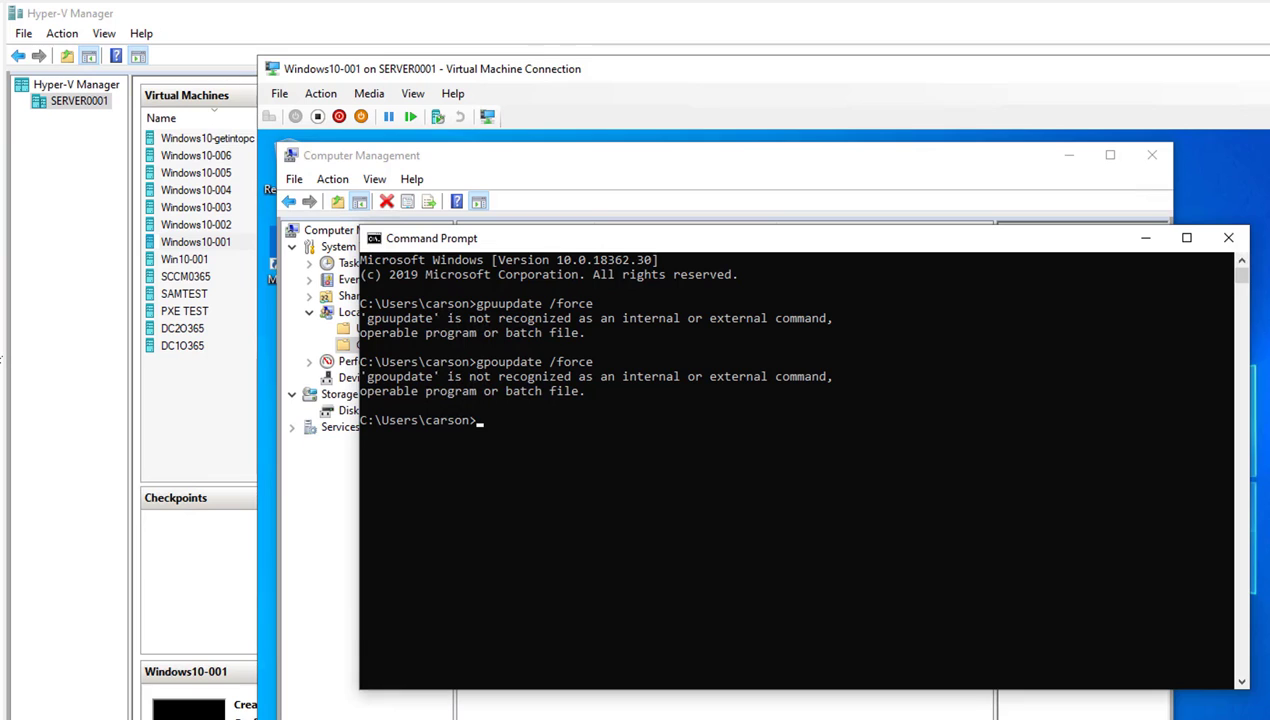
Correct the command to 'gpupdate /force' and run it until computer and user policy update.
left_click(537, 421)
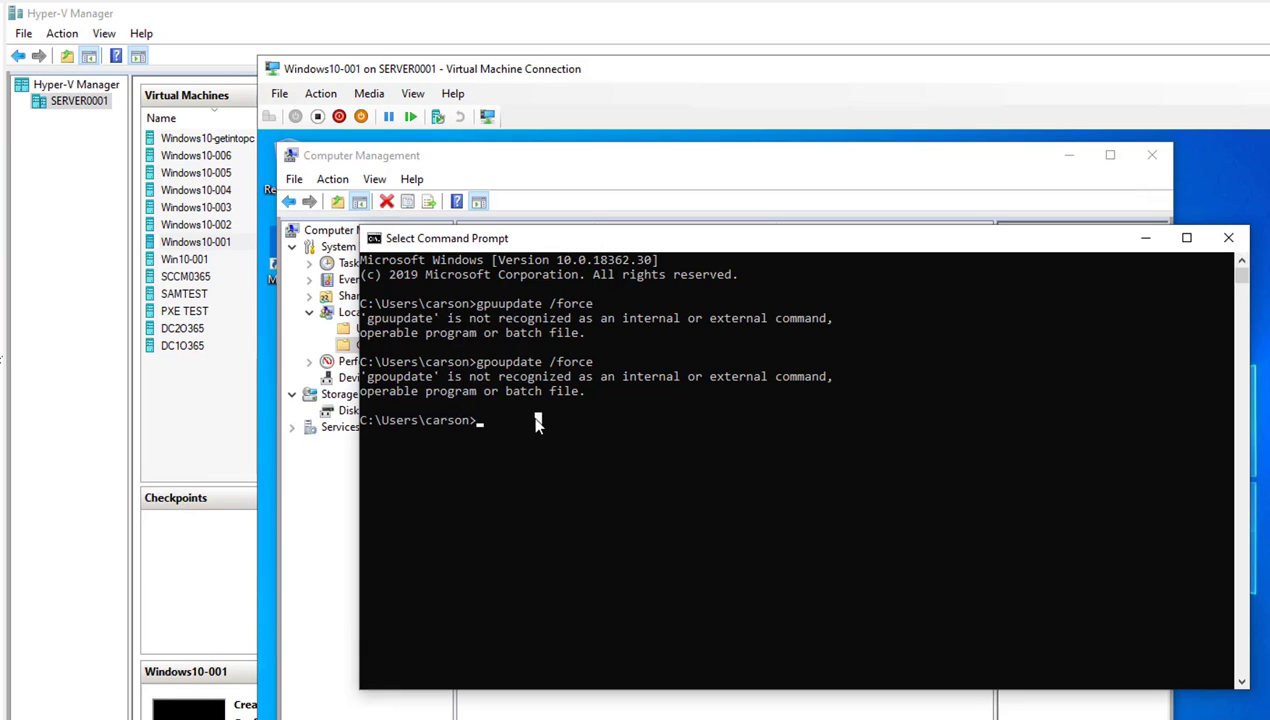
type("gpupdate /force")
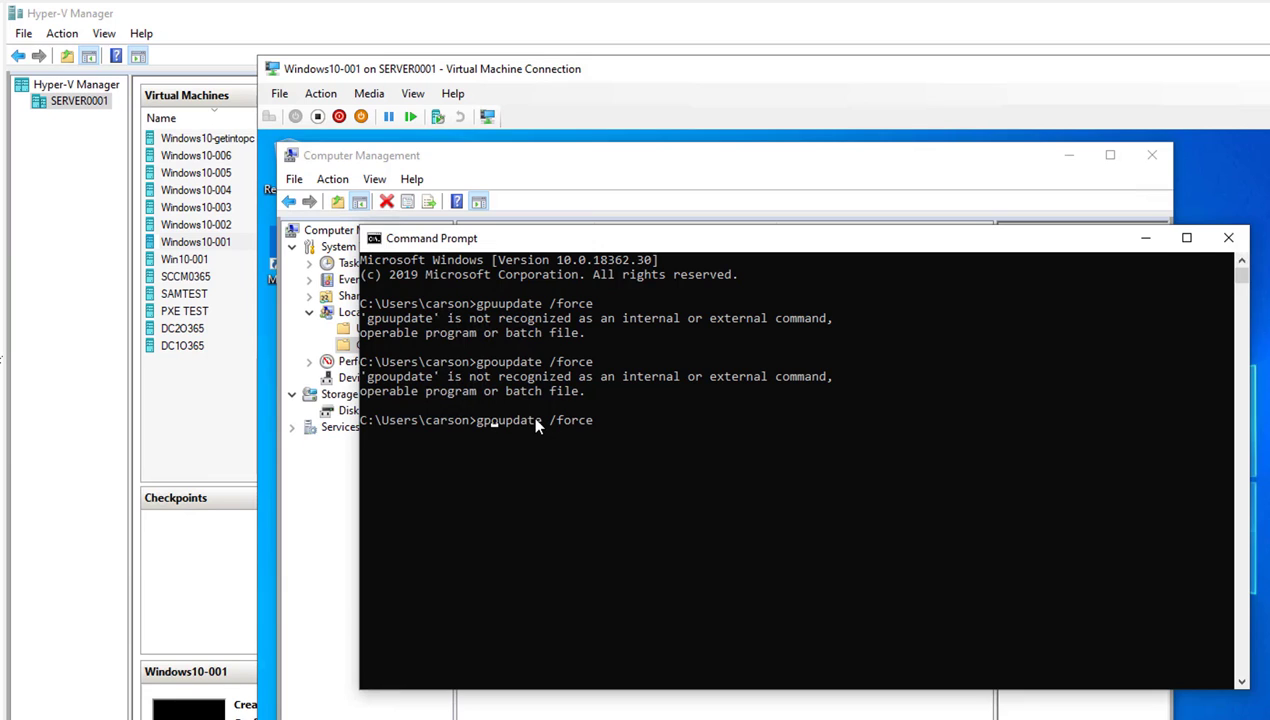
key("Delete")
key("Right")
key("Right")
key("Right")
key("Right")
key("Right")
key("Right")
key("Right")
key("Right")
key("Right")
key("Right")
key("Right")
key("Right")
key("Right")
key("BackSpace")
key("Return")
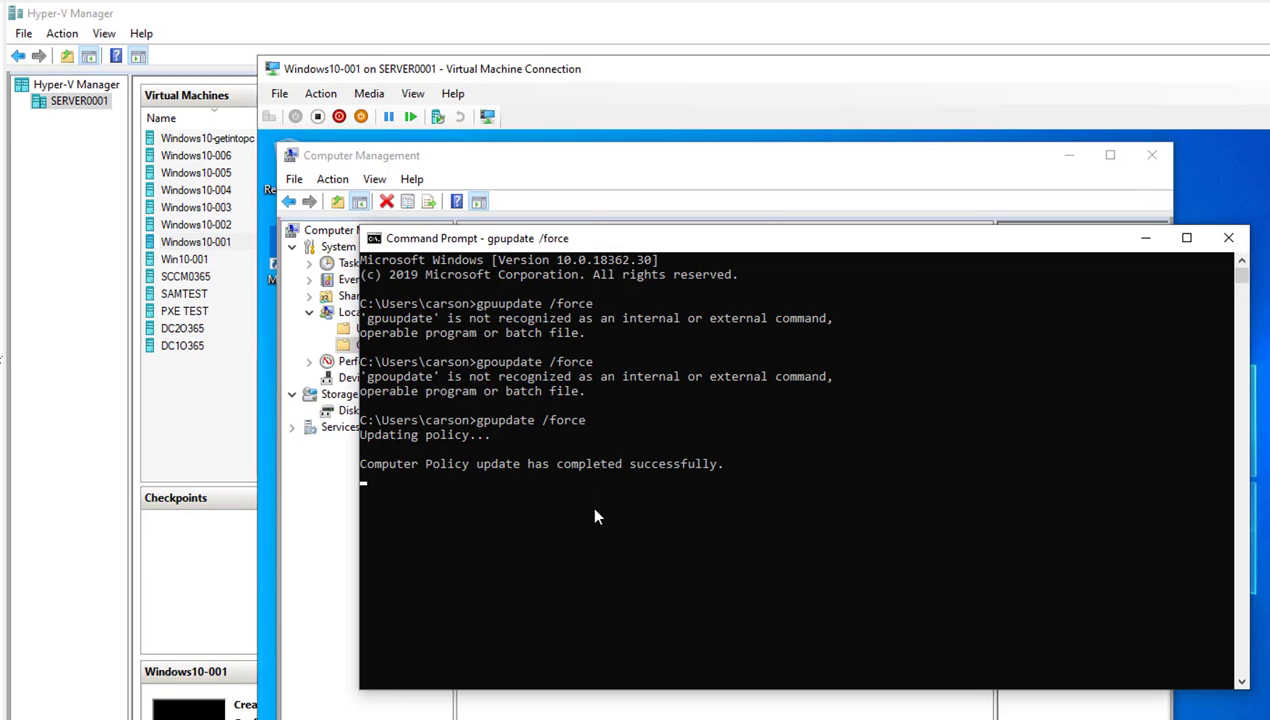
Open the local Administrators group in Computer Management and confirm O365\SCCM Admins is a member.
left_click(1146, 240)
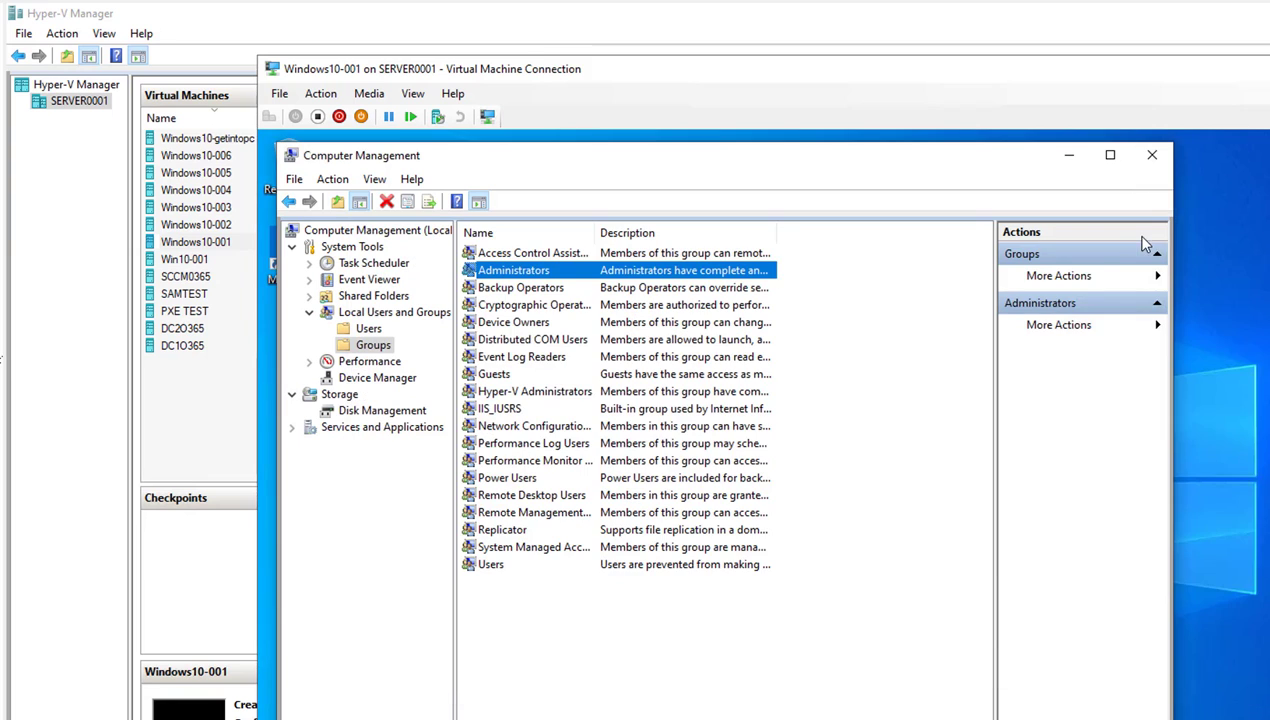
double_click(520, 275)
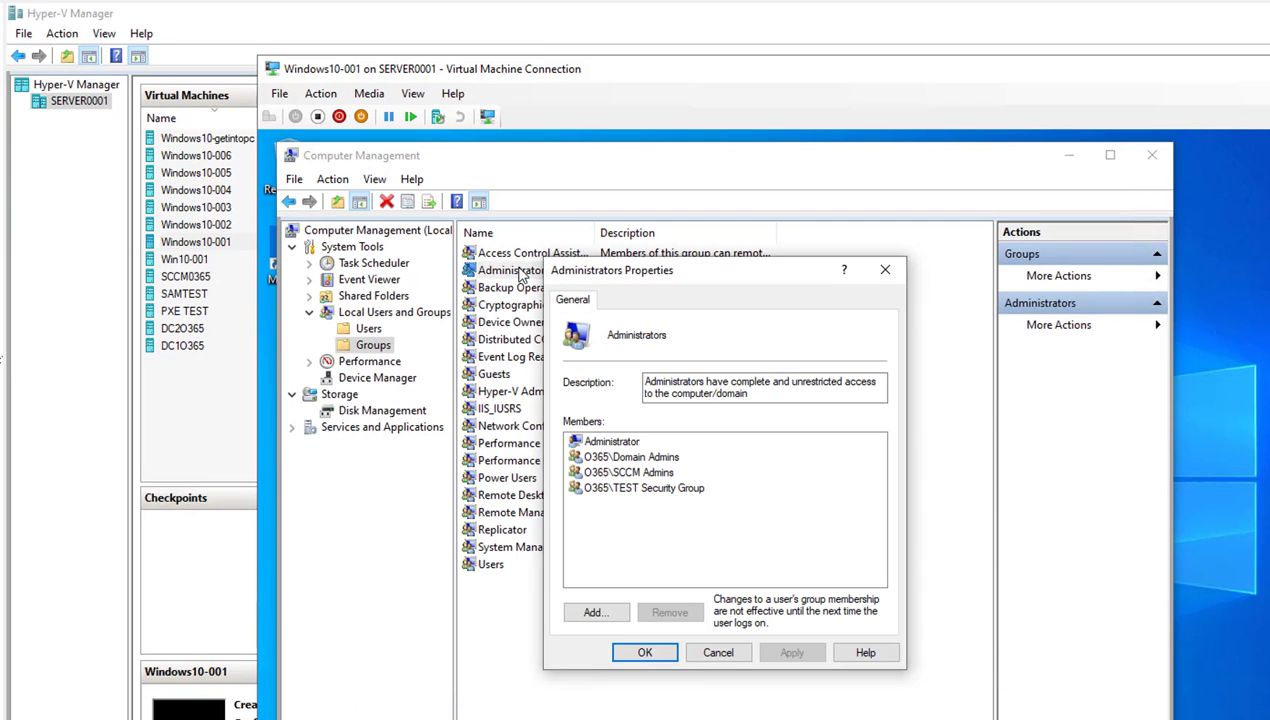
left_click(622, 476)
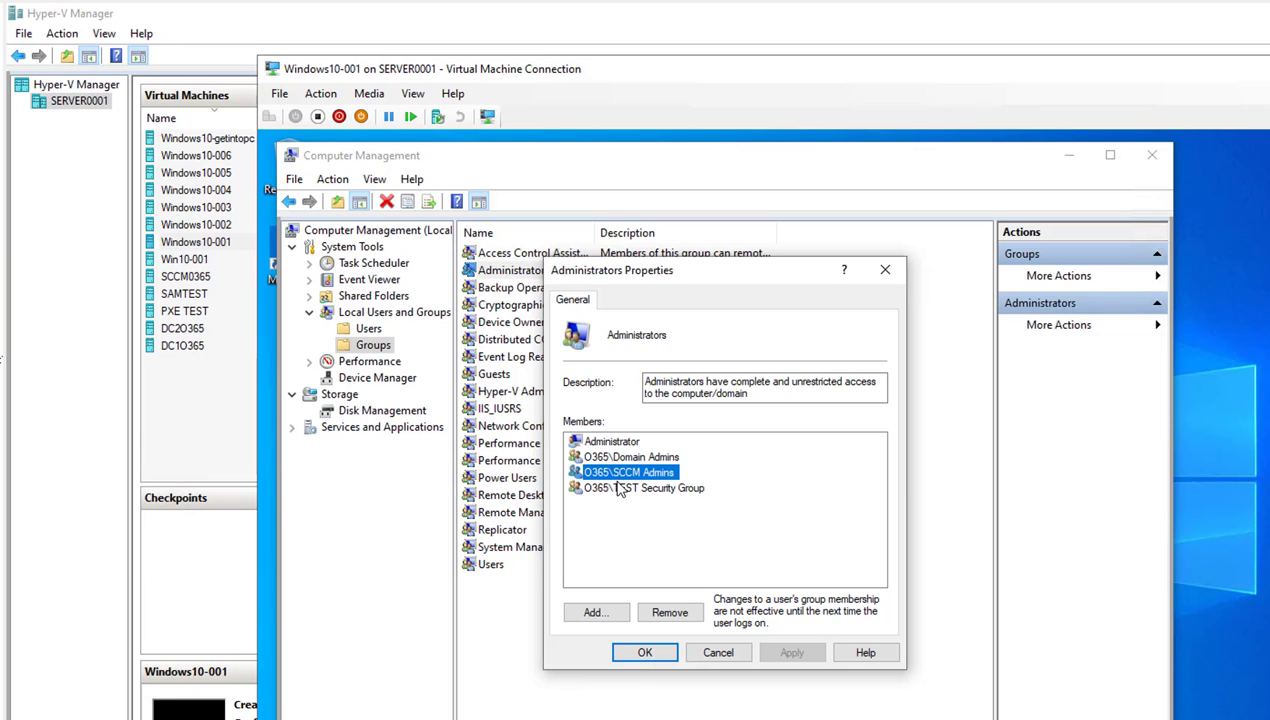